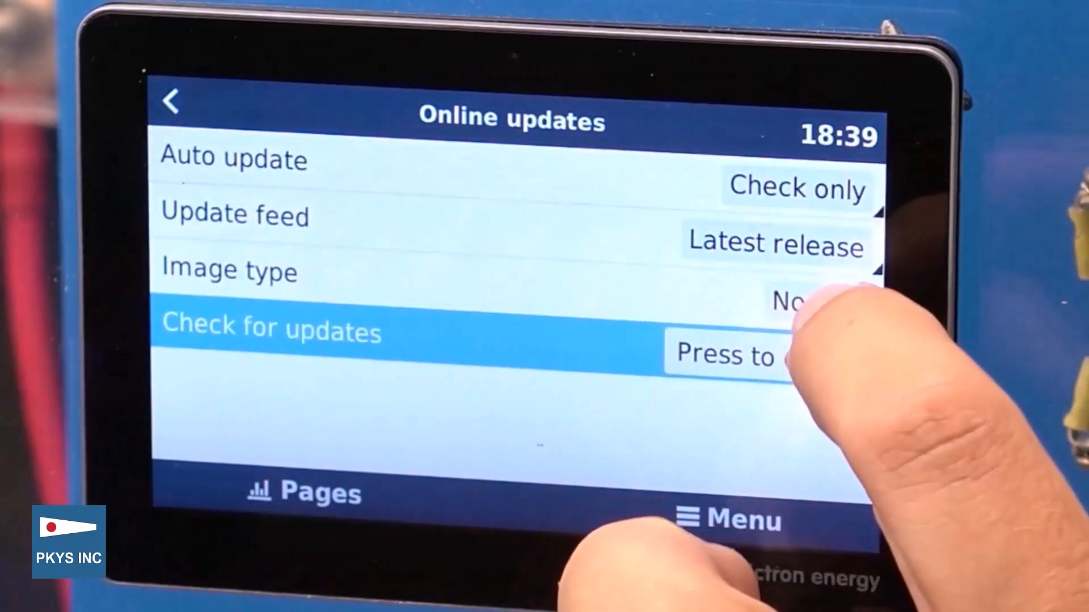
Step: Set the image type for online updates to Large
{"action": "left_click", "coordinate": [737, 309]}
{"action": "left_click", "coordinate": [782, 283]}
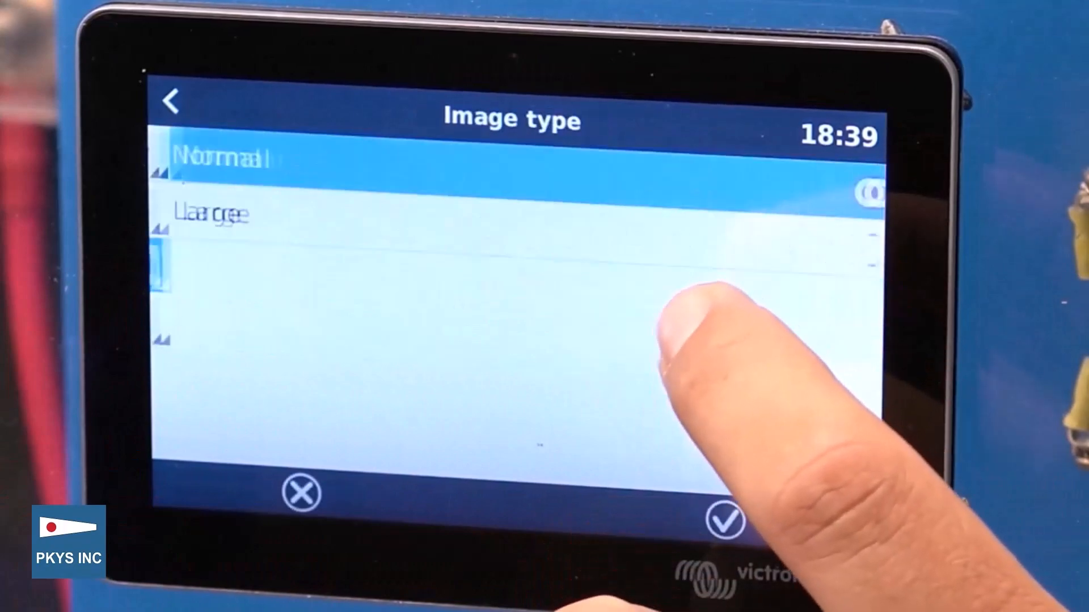
{"action": "left_click", "coordinate": [847, 247]}
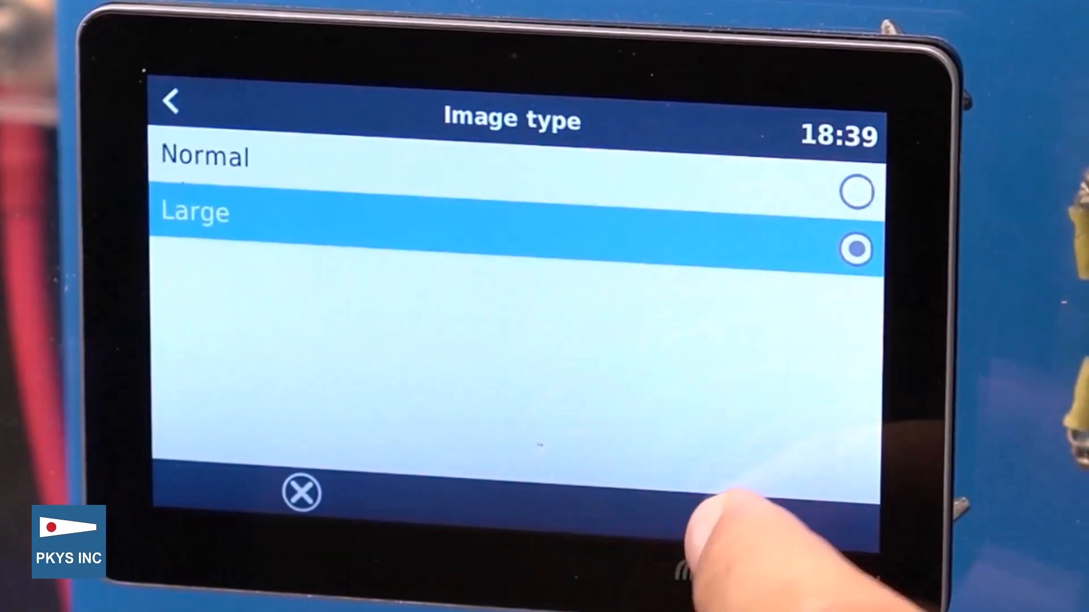
{"action": "left_click", "coordinate": [726, 519]}
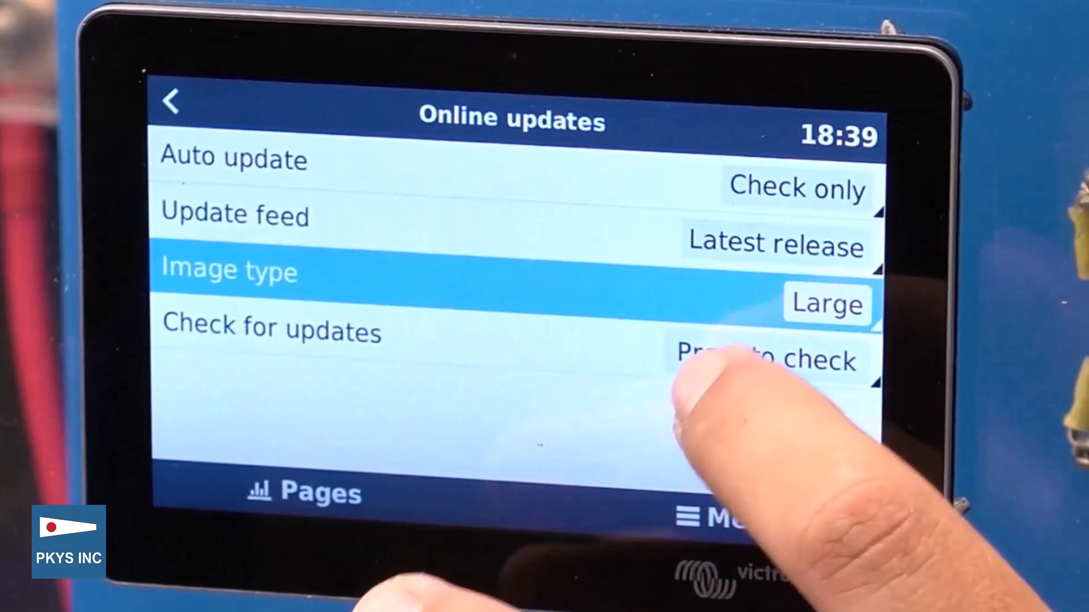
Step: Check for online firmware updates and install the available v3.01 Large image
{"action": "left_click", "coordinate": [714, 363]}
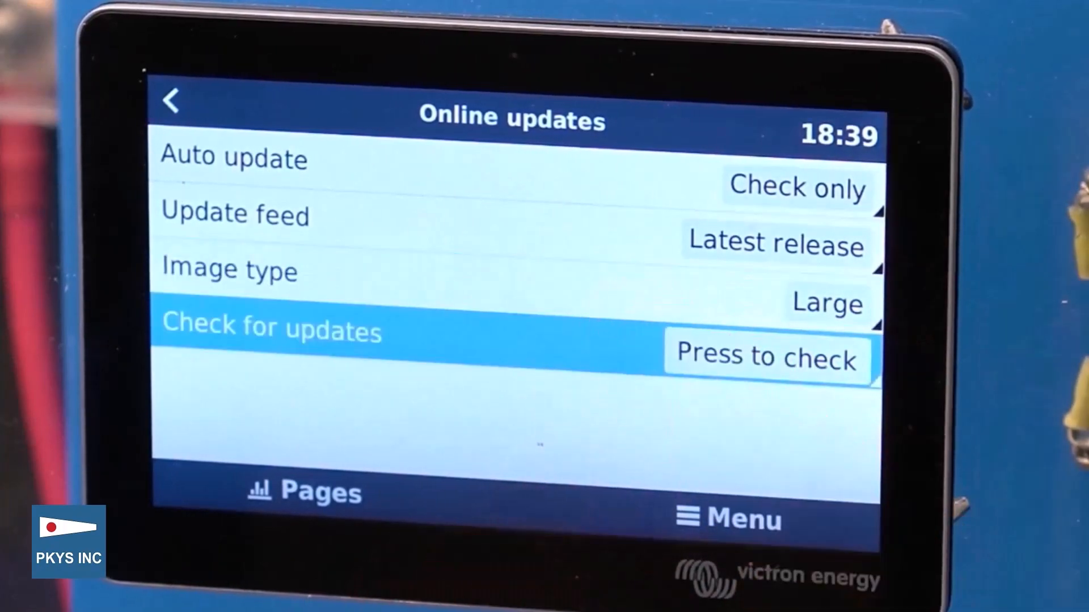
{"action": "left_click", "coordinate": [754, 357]}
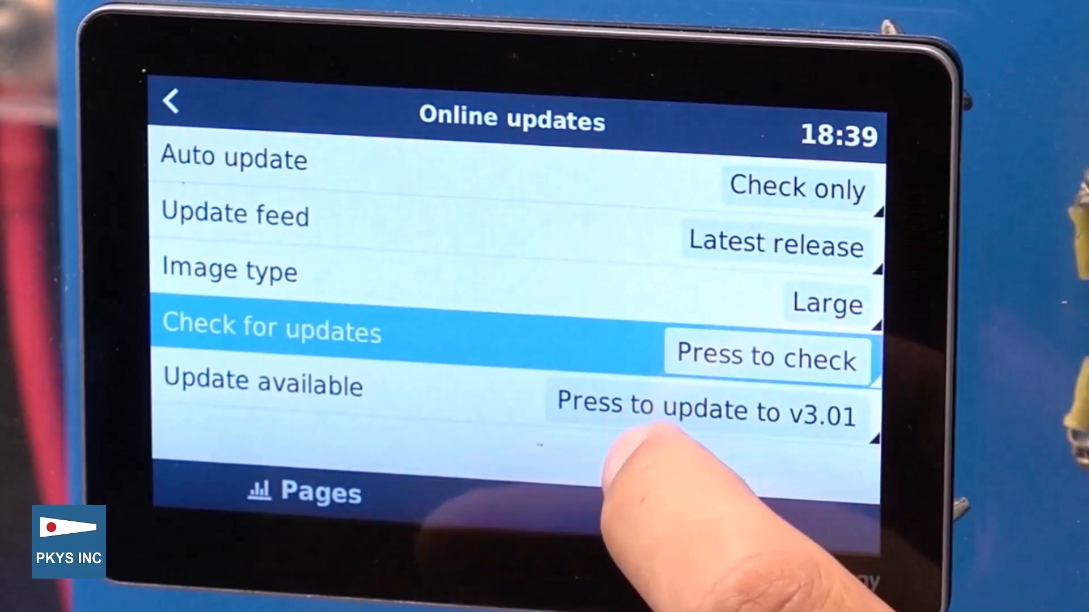
{"action": "left_click", "coordinate": [644, 411]}
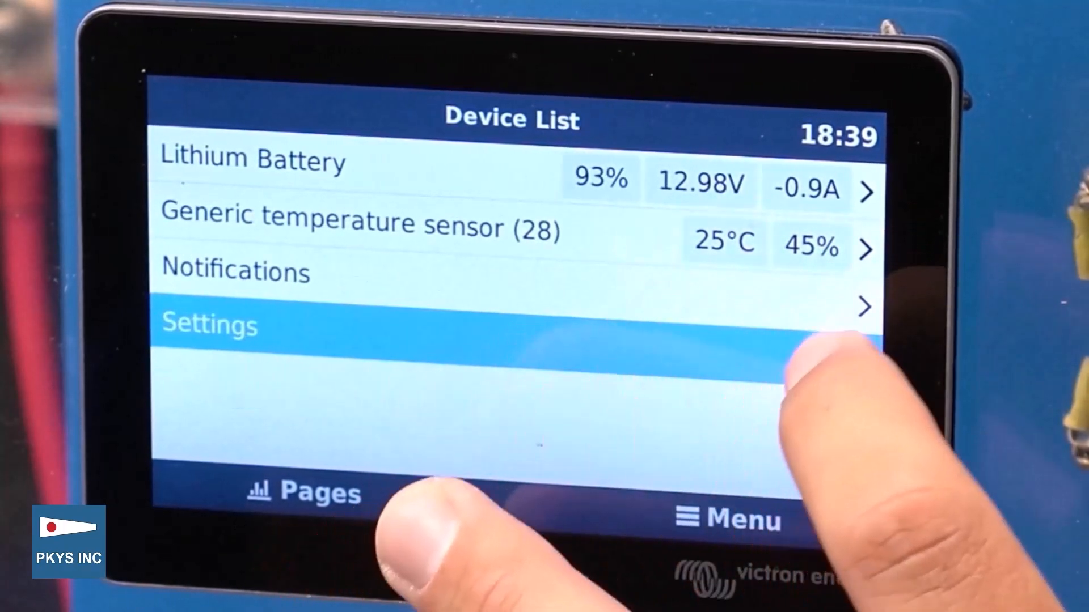
{"action": "left_click", "coordinate": [590, 368]}
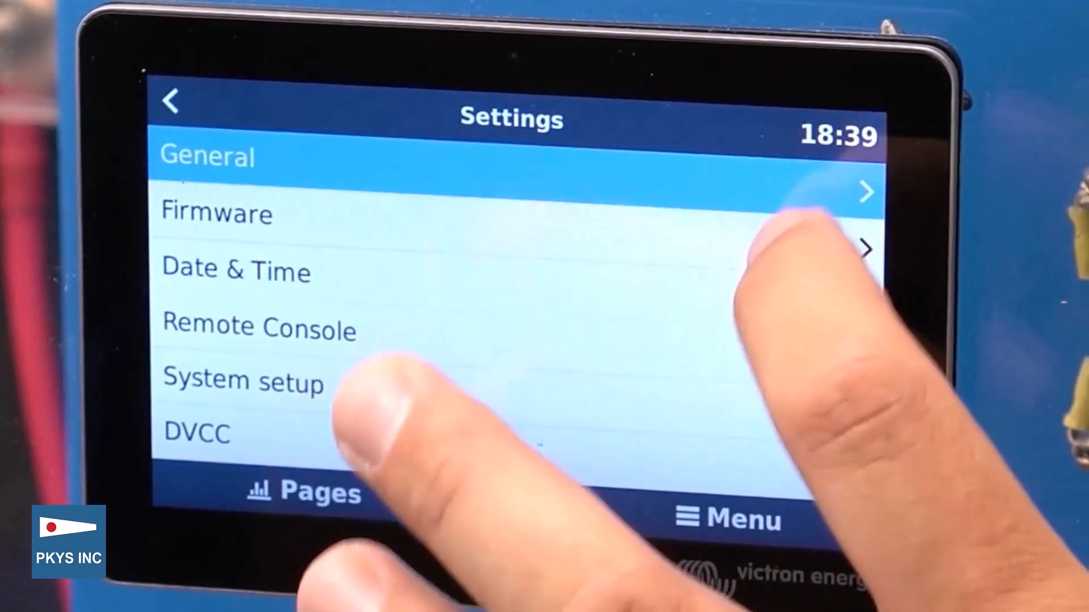
{"action": "left_click", "coordinate": [794, 233]}
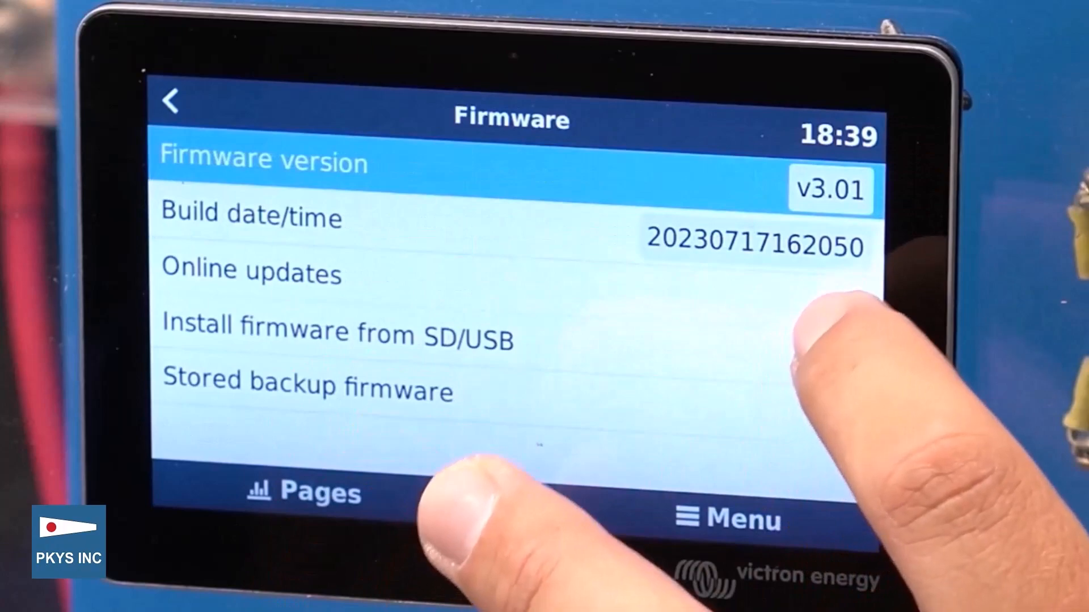
{"action": "left_click", "coordinate": [777, 295]}
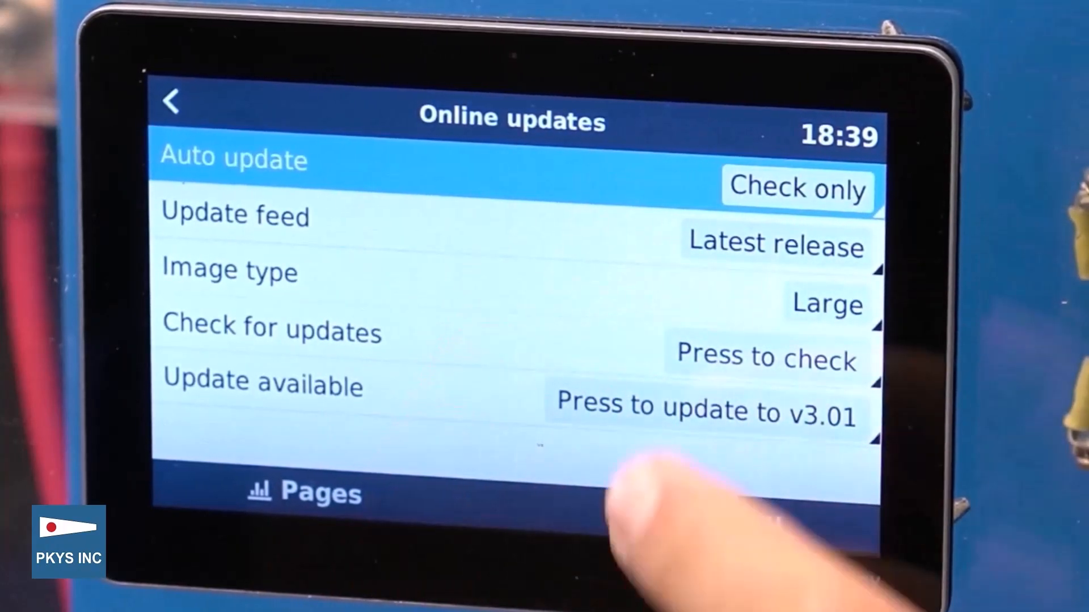
{"action": "left_click", "coordinate": [697, 409]}
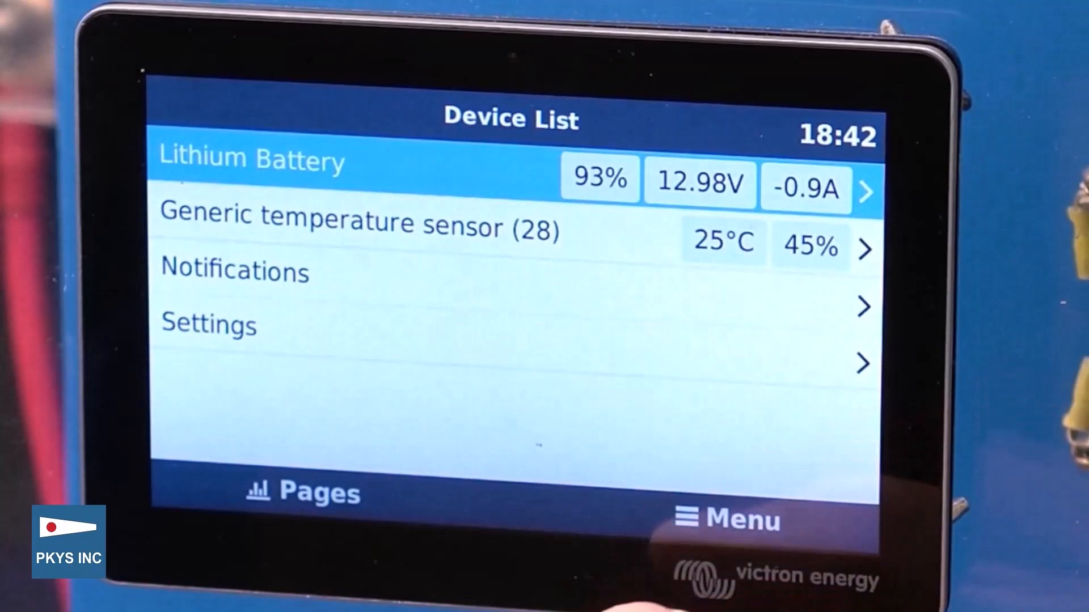
Step: Enable Node-RED in the Venus OS Large features, using the normal Enabled mode rather than safe mode
{"action": "left_click", "coordinate": [708, 374]}
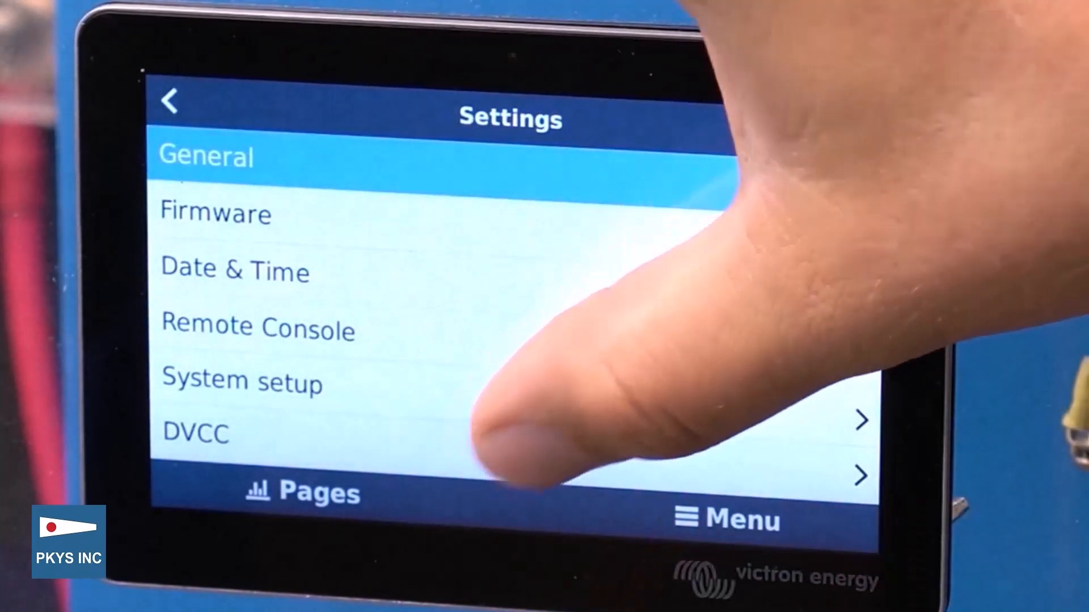
{"action": "scroll", "coordinate": [486, 437], "scroll_direction": "down", "scroll_amount": 10}
{"action": "scroll", "coordinate": [510, 255], "scroll_direction": "down", "scroll_amount": 6}
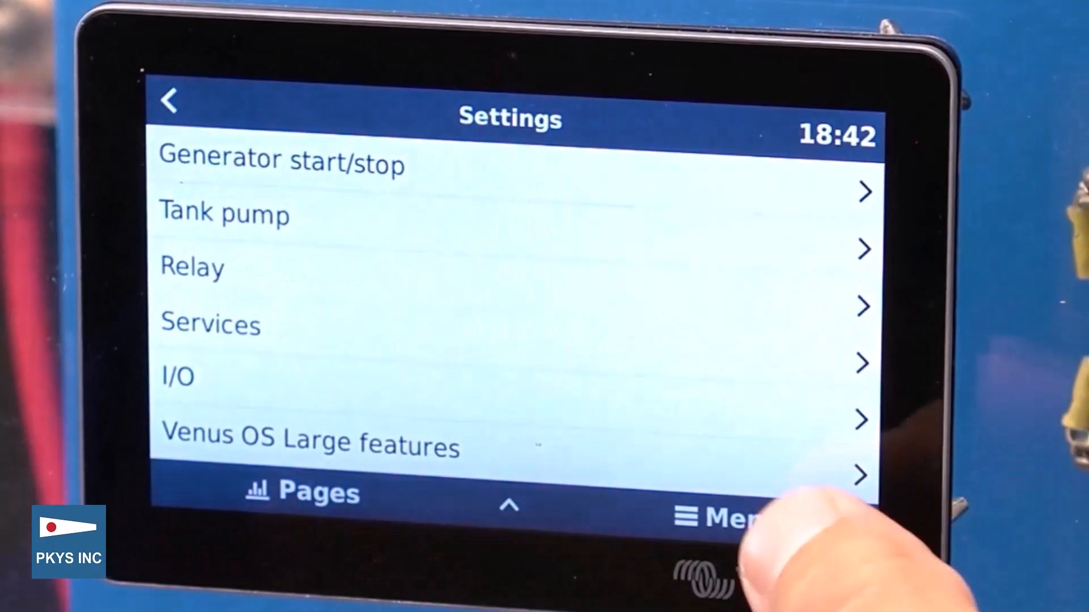
{"action": "left_click", "coordinate": [783, 448]}
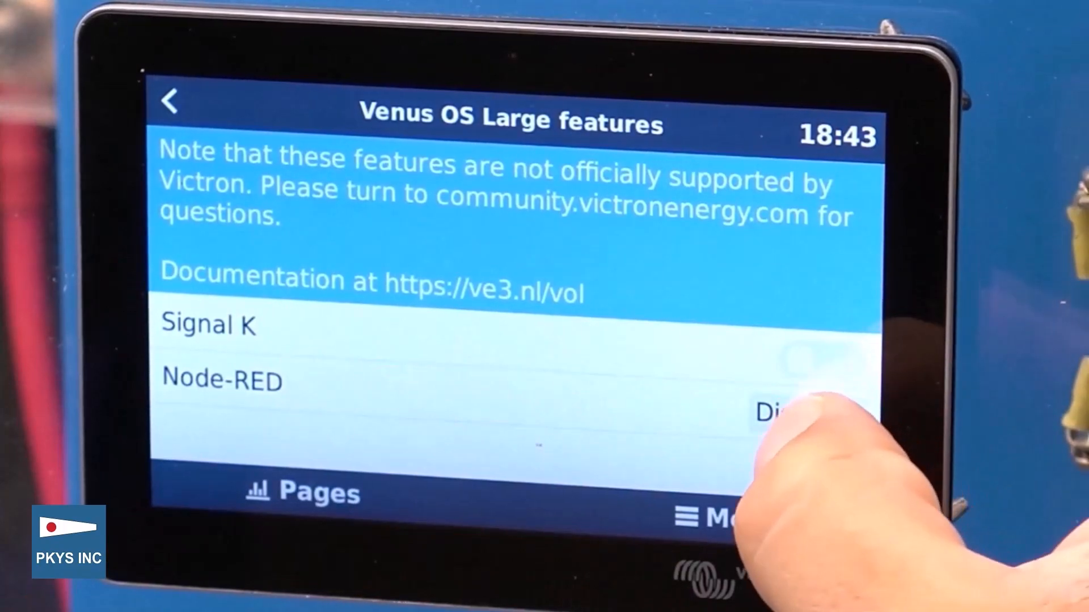
{"action": "left_click", "coordinate": [789, 411]}
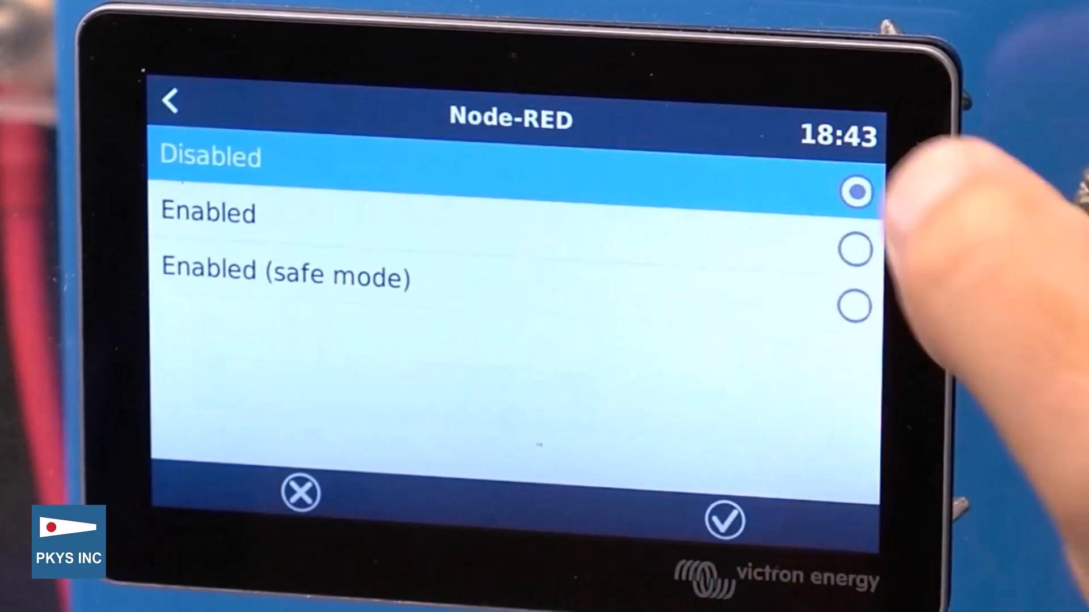
{"action": "left_click", "coordinate": [855, 249]}
{"action": "left_click", "coordinate": [724, 521]}
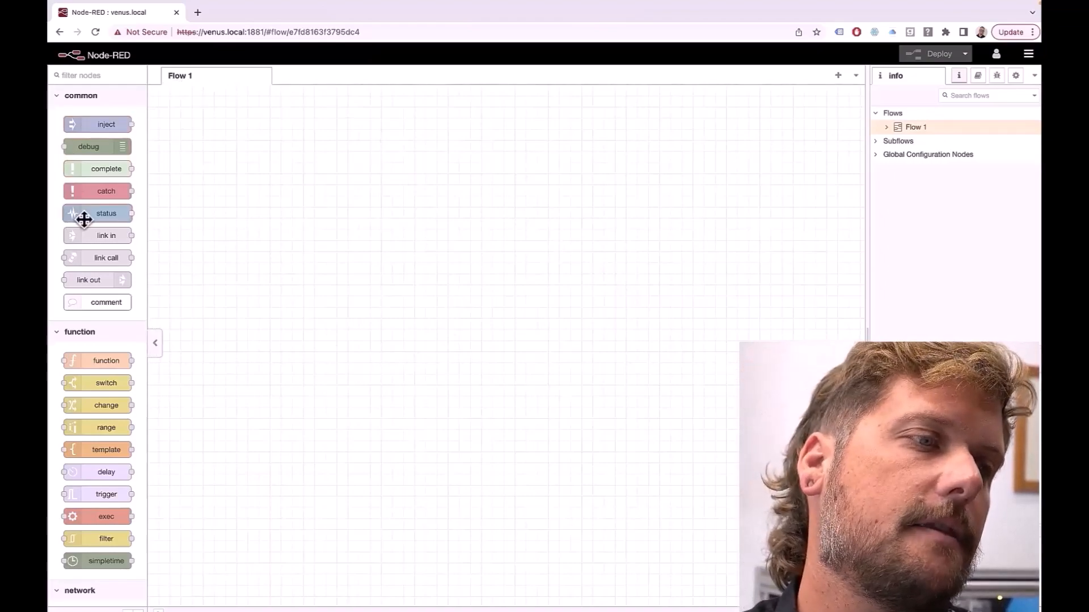
Step: Look through the Node-RED node palette, from the common and function nodes down to the Victron Energy input and control nodes
{"action": "mouse_move", "coordinate": [84, 220]}
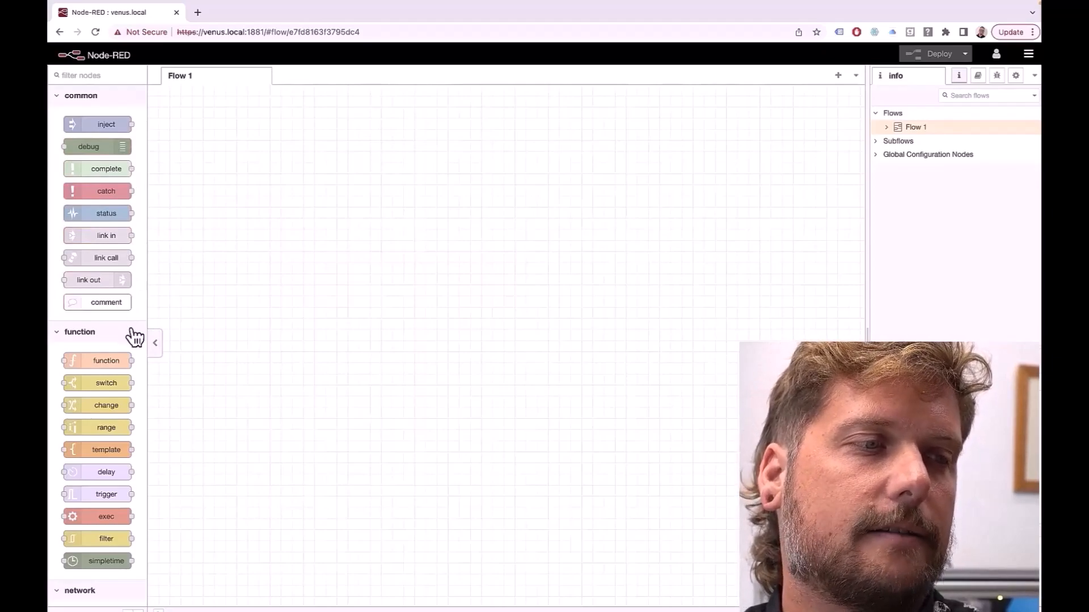
{"action": "scroll", "coordinate": [135, 338], "scroll_direction": "down", "scroll_amount": 8}
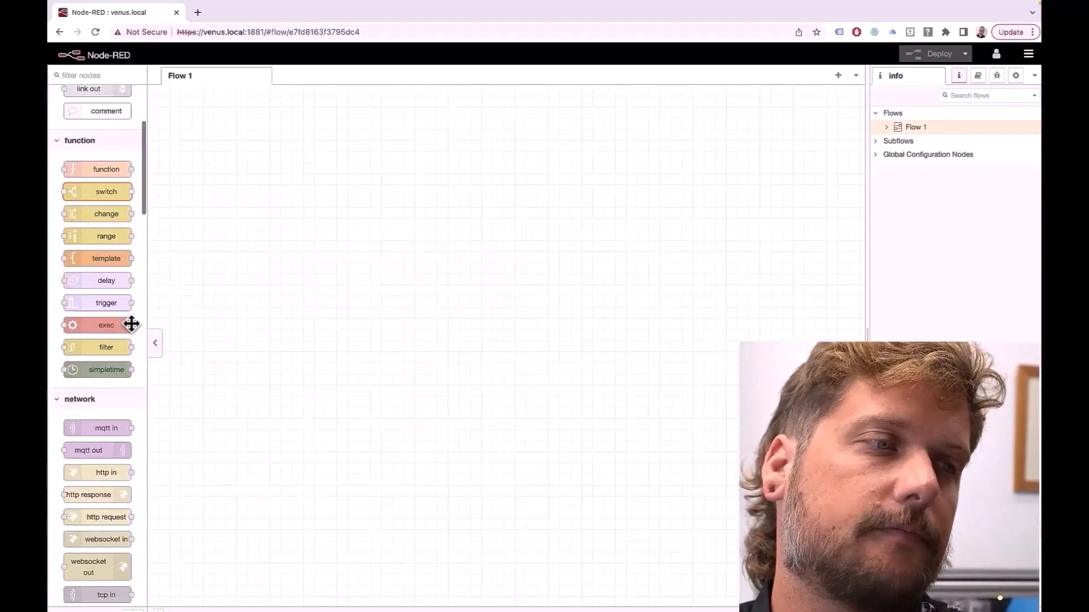
{"action": "scroll", "coordinate": [135, 332], "scroll_direction": "down", "scroll_amount": 15}
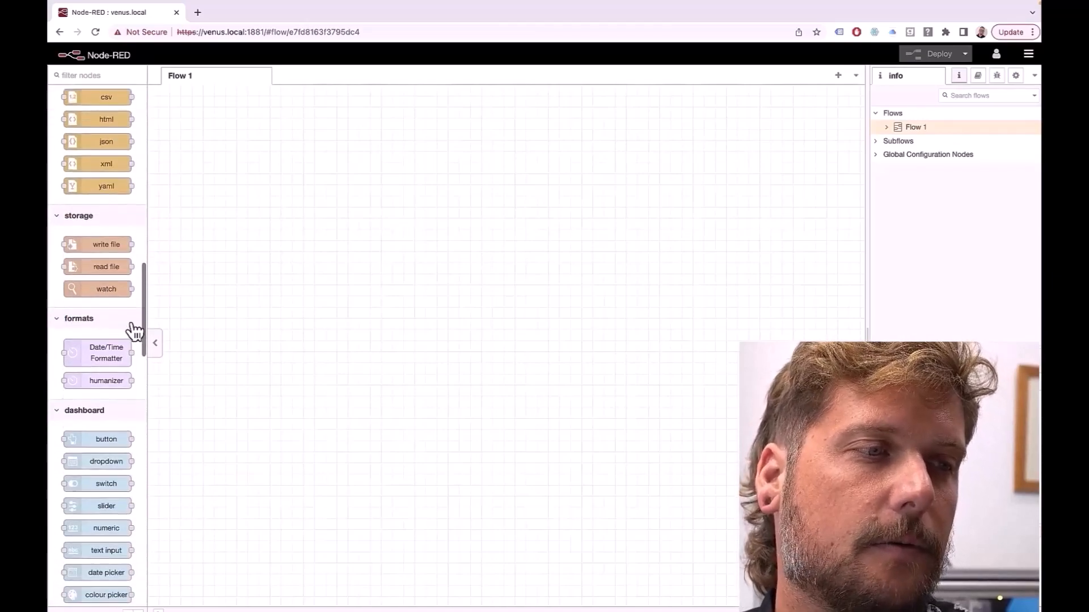
{"action": "scroll", "coordinate": [132, 323], "scroll_direction": "down", "scroll_amount": 15}
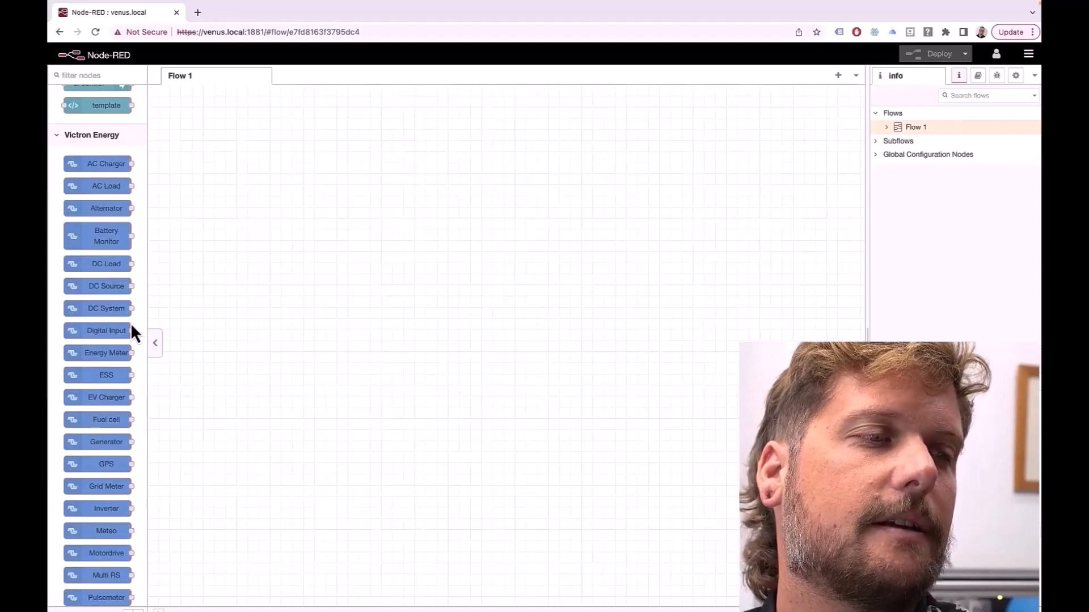
{"action": "scroll", "coordinate": [130, 322], "scroll_direction": "down", "scroll_amount": 5}
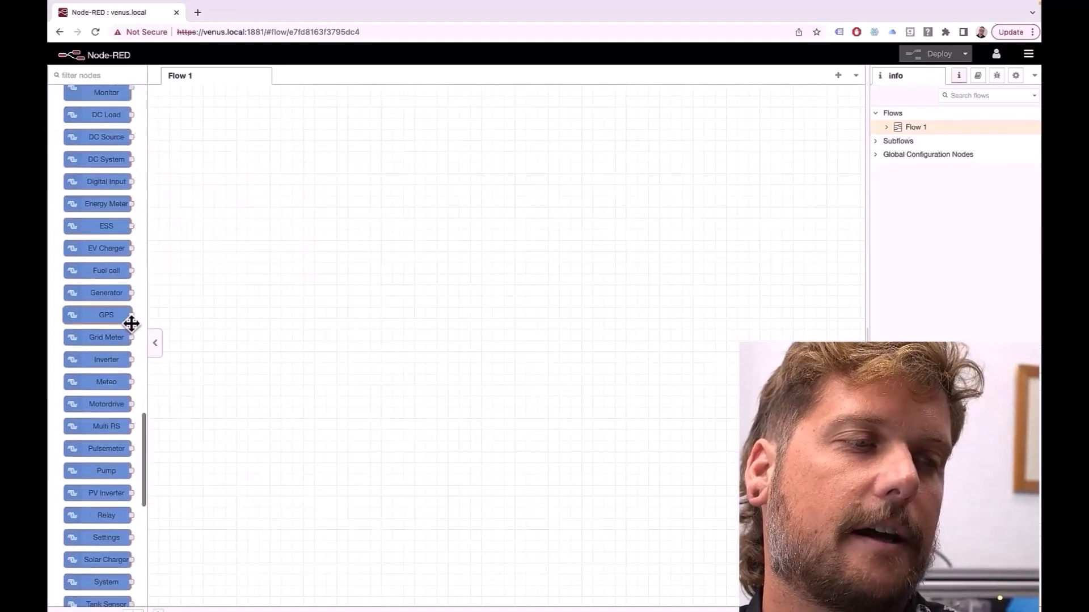
{"action": "mouse_move", "coordinate": [132, 324]}
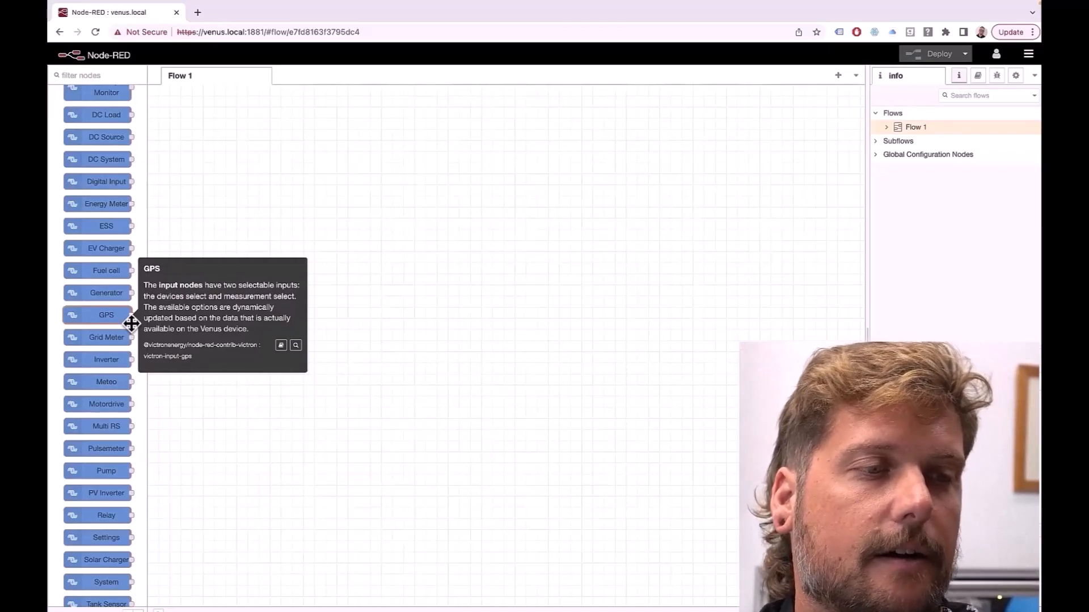
{"action": "scroll", "coordinate": [132, 323], "scroll_direction": "down", "scroll_amount": 8}
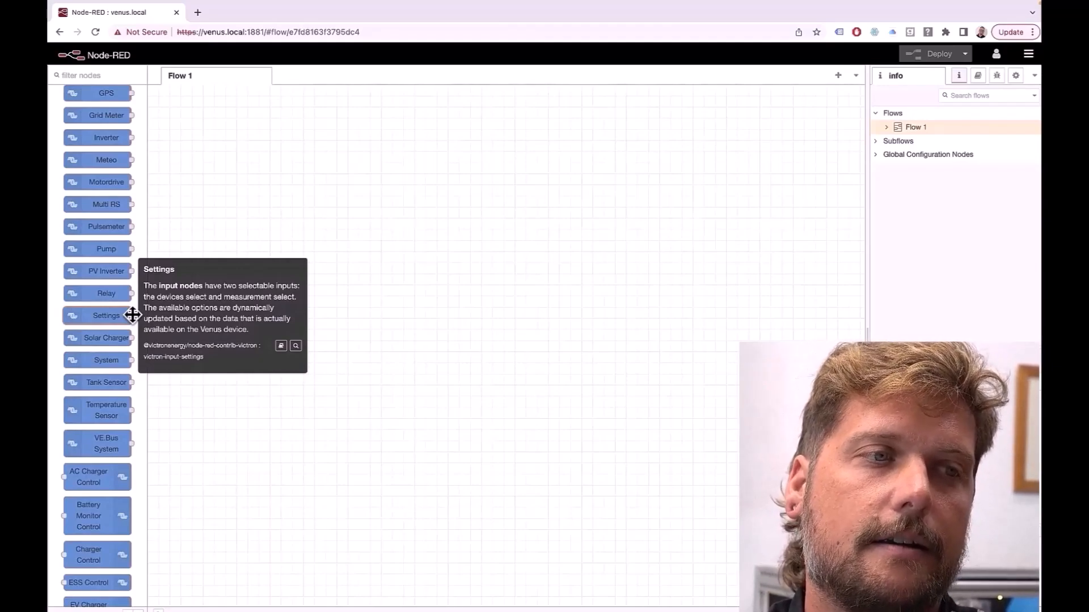
{"action": "scroll", "coordinate": [132, 315], "scroll_direction": "down", "scroll_amount": 15}
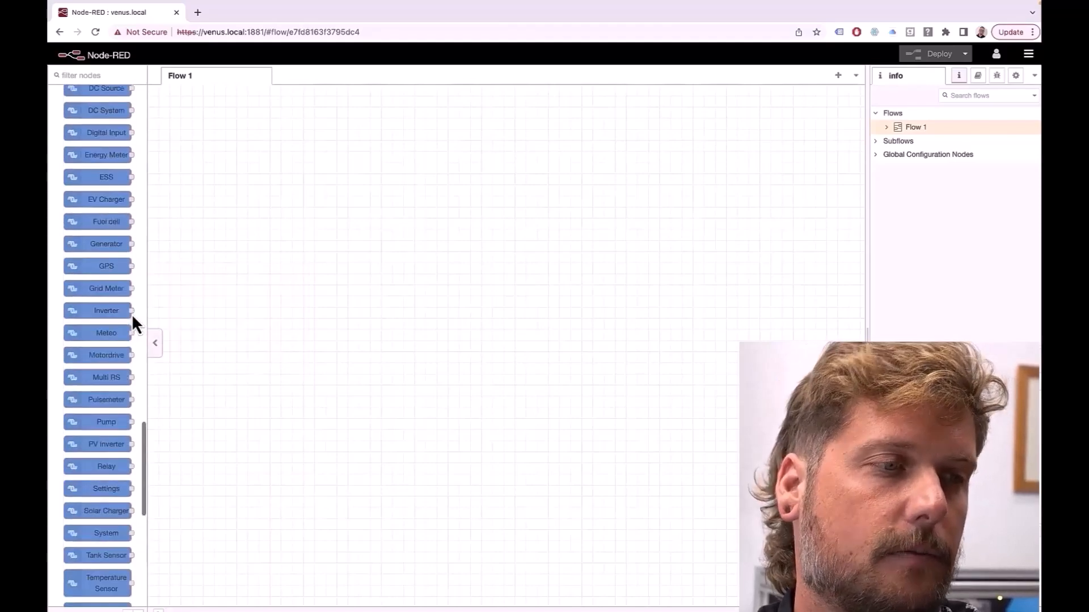
{"action": "scroll", "coordinate": [134, 319], "scroll_direction": "up", "scroll_amount": 15}
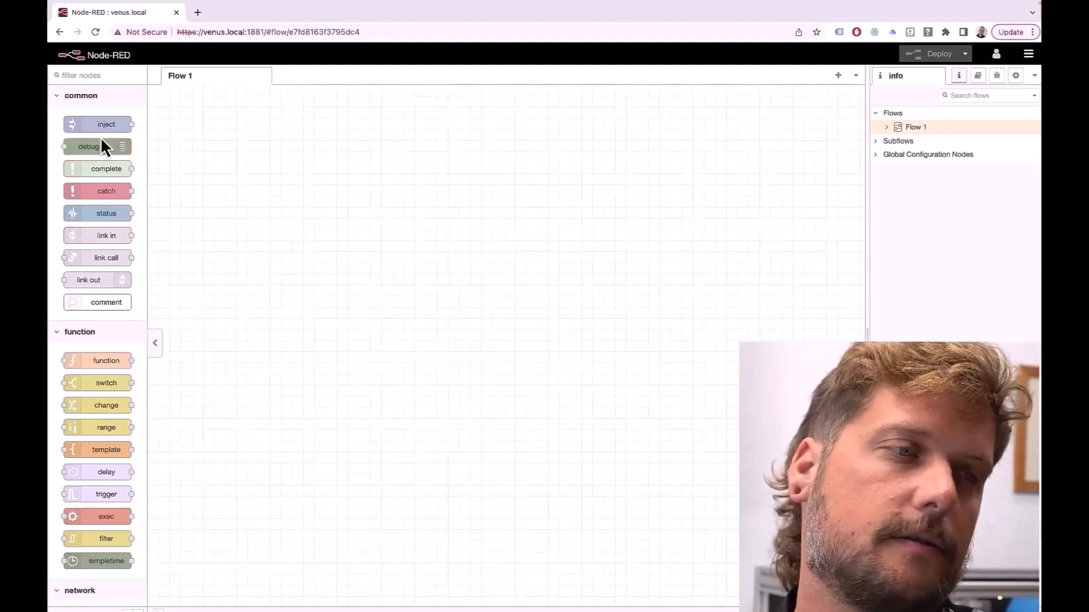
Step: Add an inject node near the start of Flow 1 and set its payload to the number 0
{"action": "mouse_move", "coordinate": [105, 124]}
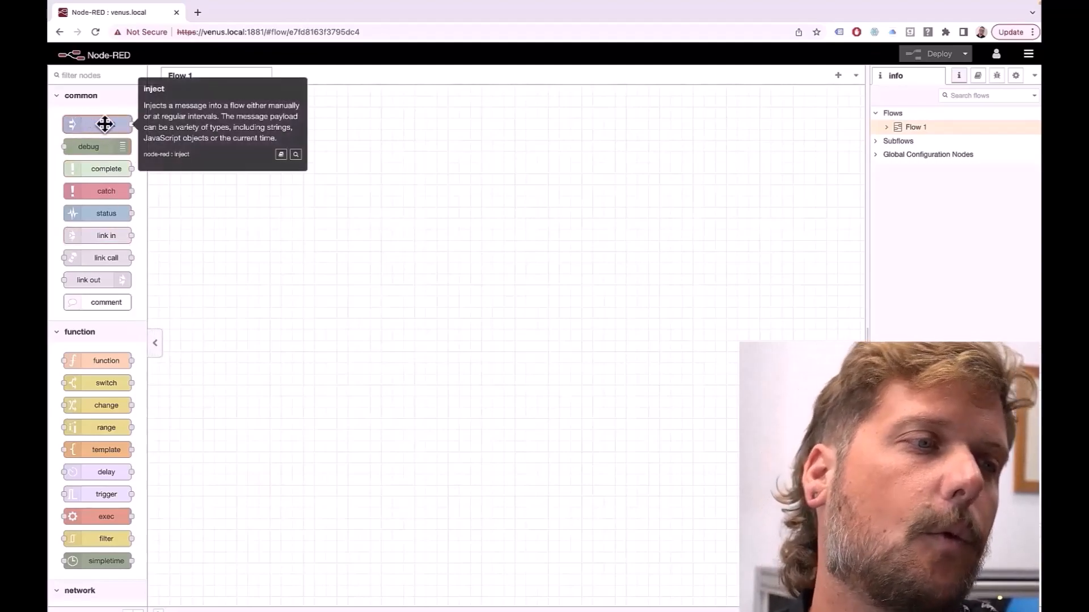
{"action": "left_click_drag", "start_coordinate": [104, 124], "coordinate": [303, 164]}
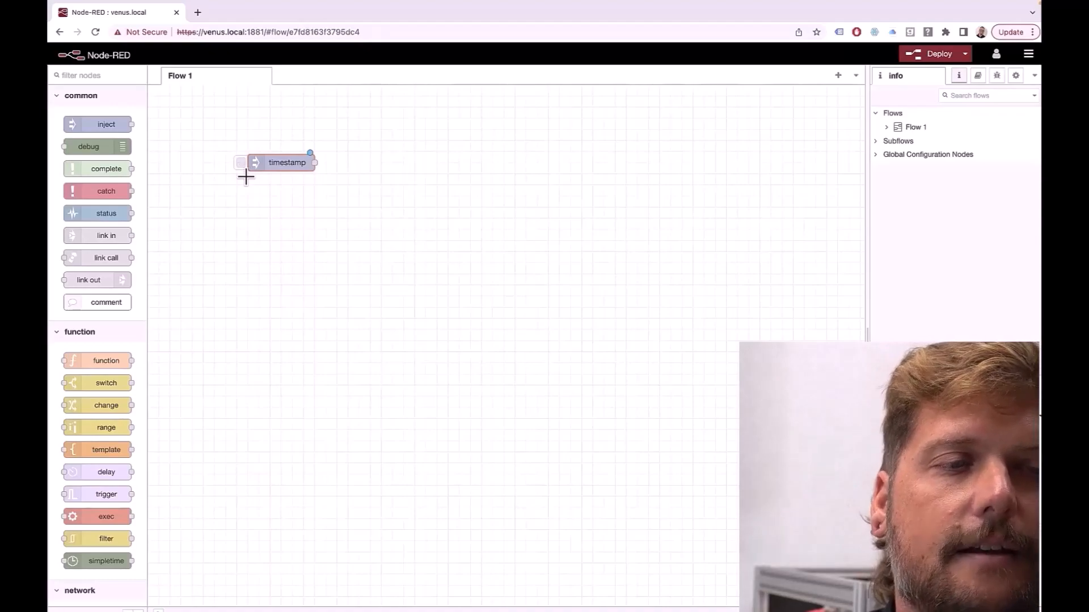
{"action": "double_click", "coordinate": [291, 163]}
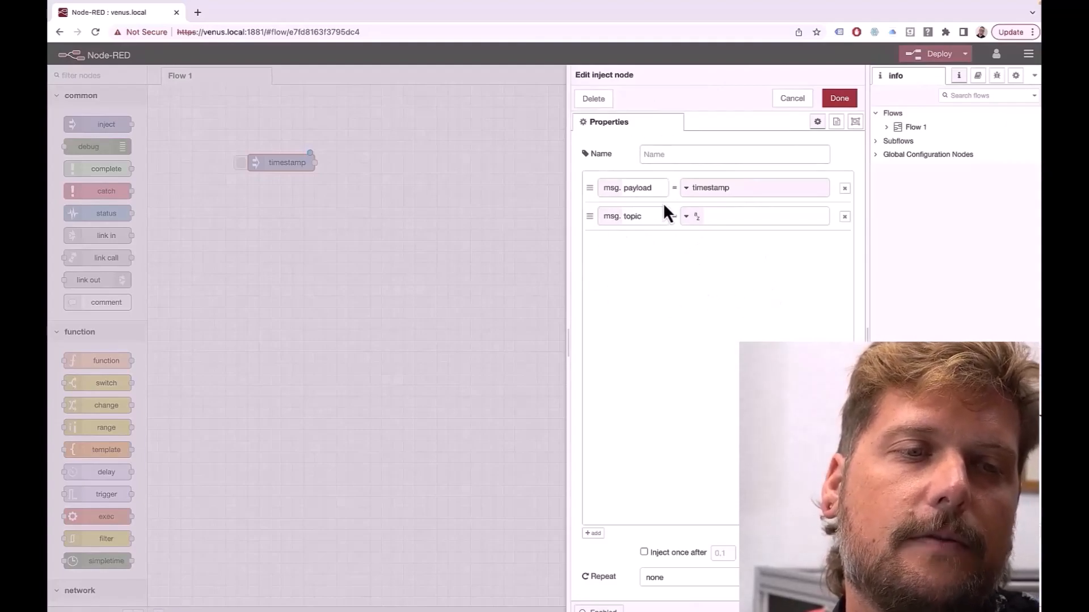
{"action": "left_click", "coordinate": [701, 194]}
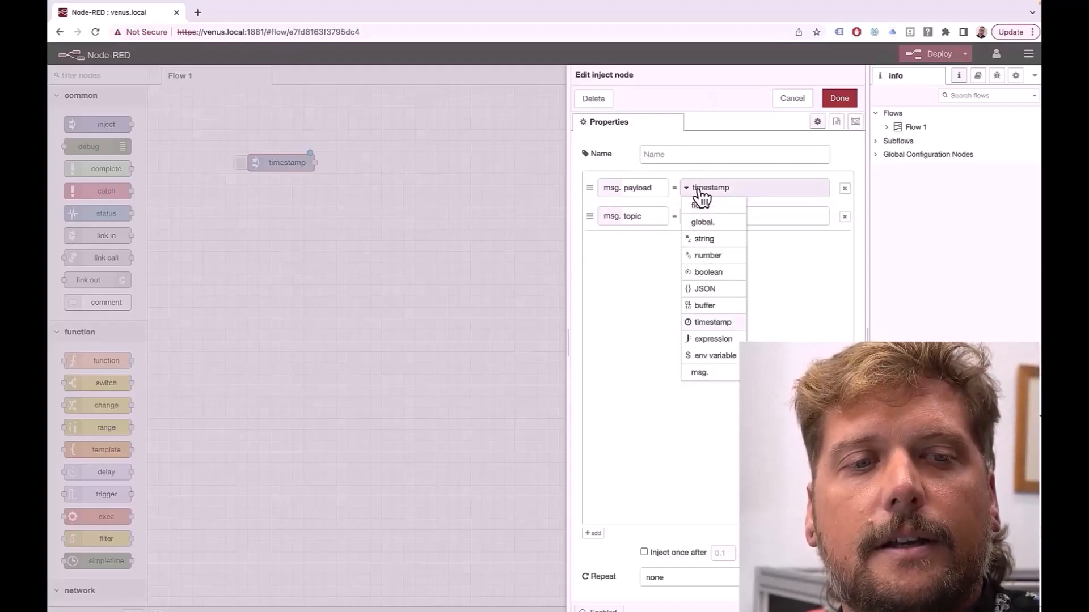
{"action": "left_click", "coordinate": [707, 256]}
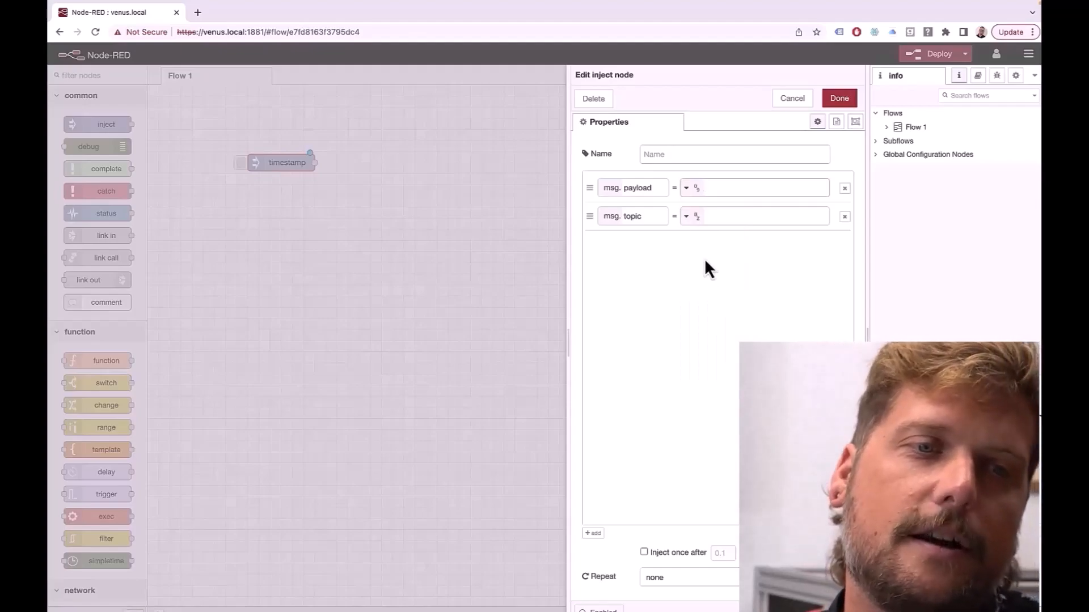
{"action": "type", "text": "0"}
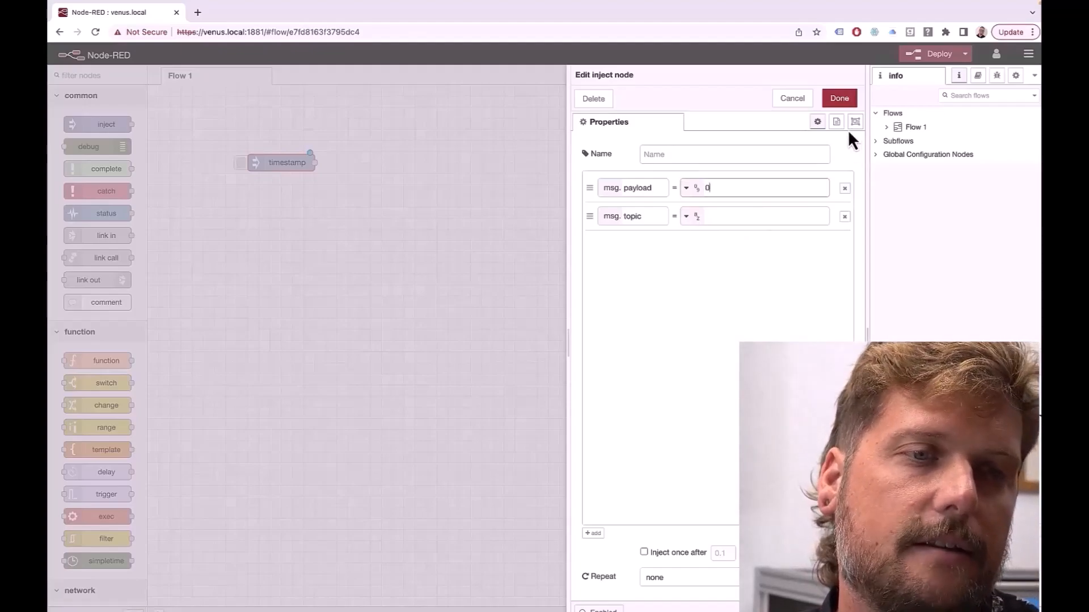
{"action": "left_click", "coordinate": [839, 100]}
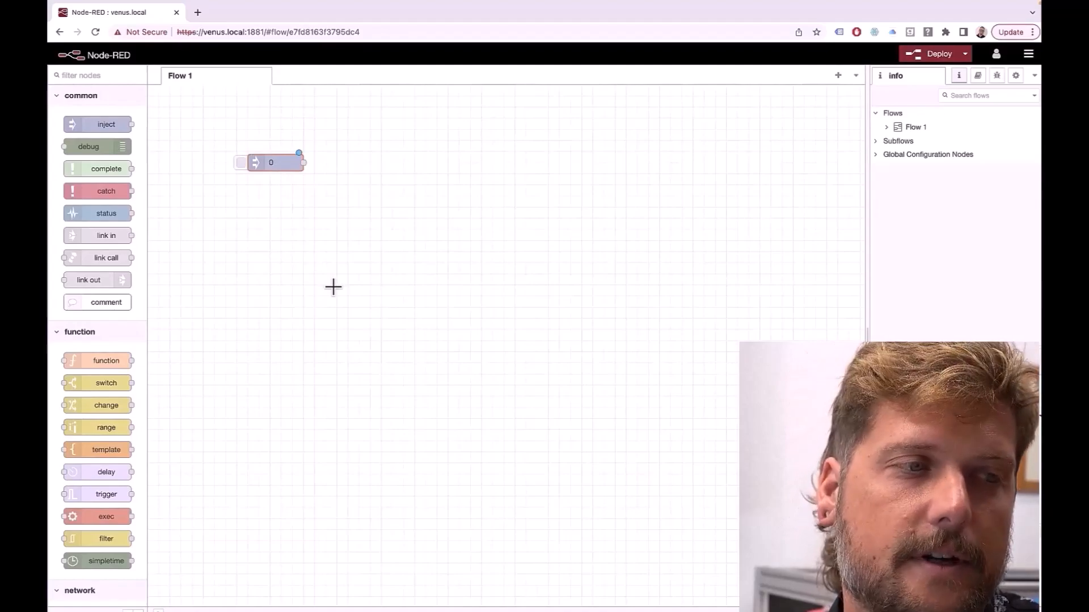
Step: Add a second inject node below the 0 node and set its payload to the number 1
{"action": "left_click_drag", "start_coordinate": [93, 126], "coordinate": [272, 196]}
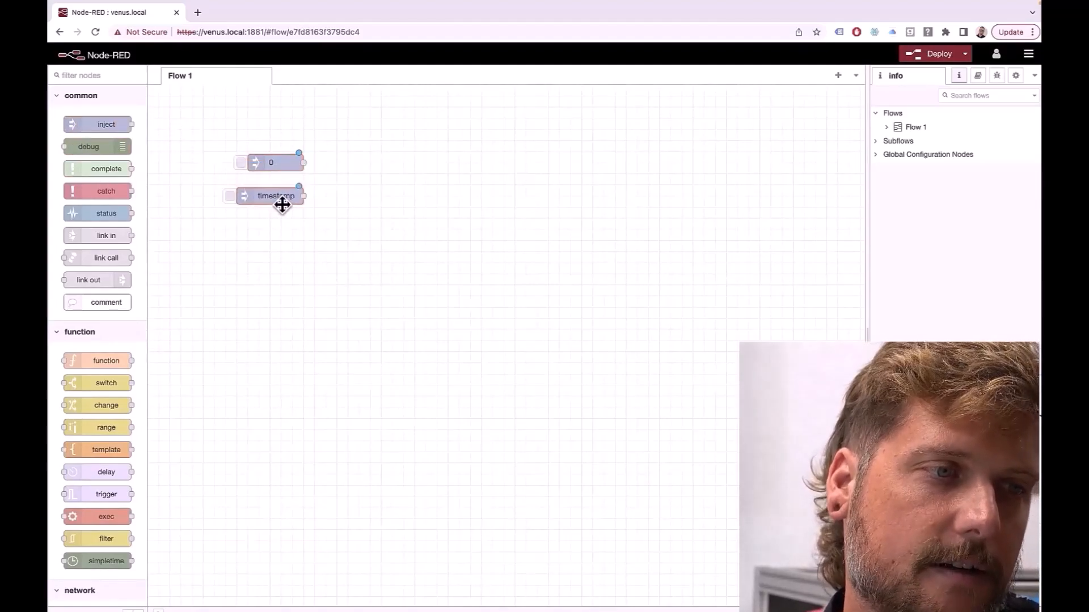
{"action": "double_click", "coordinate": [281, 197]}
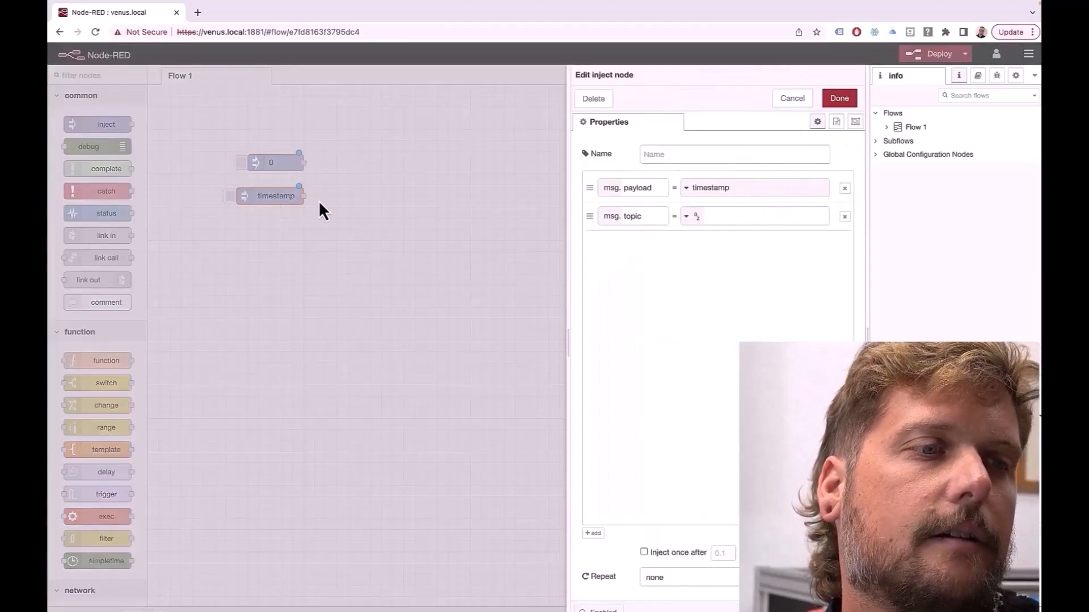
{"action": "left_click", "coordinate": [697, 194]}
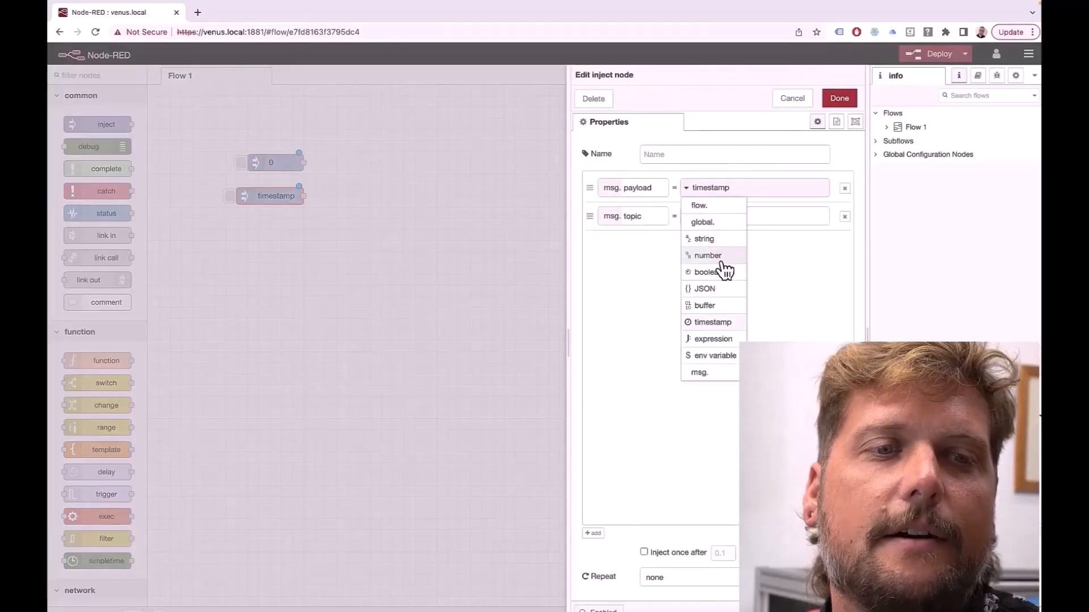
{"action": "left_click", "coordinate": [722, 257]}
{"action": "type", "text": "1"}
{"action": "left_click", "coordinate": [838, 100]}
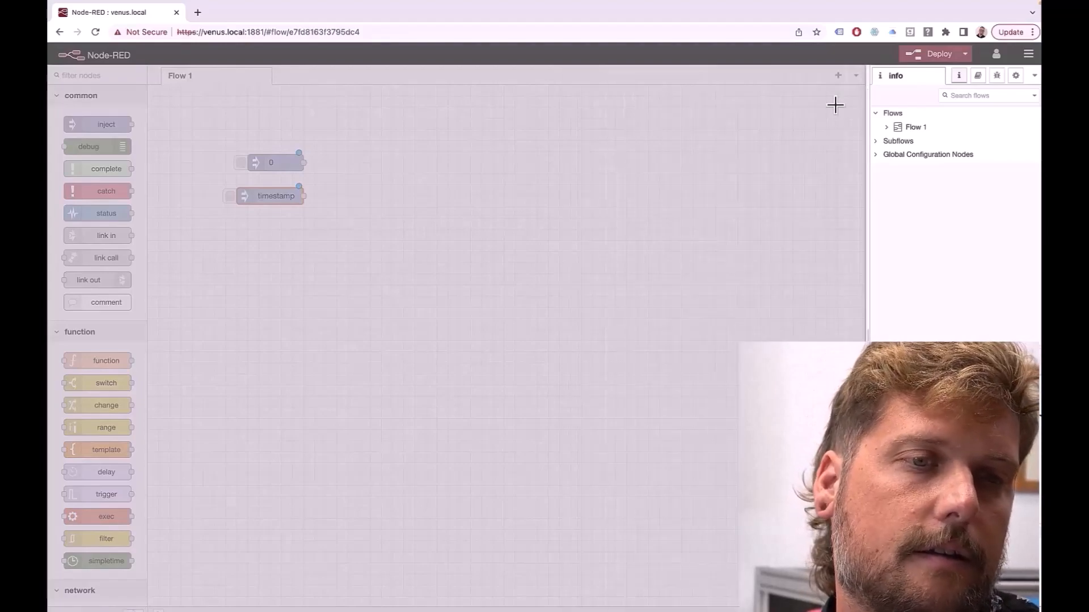
Step: Align the 1 inject node under the 0 node and add a Victron Energy Relay Control node to the right of the 0 node
{"action": "left_click_drag", "start_coordinate": [263, 197], "coordinate": [275, 197]}
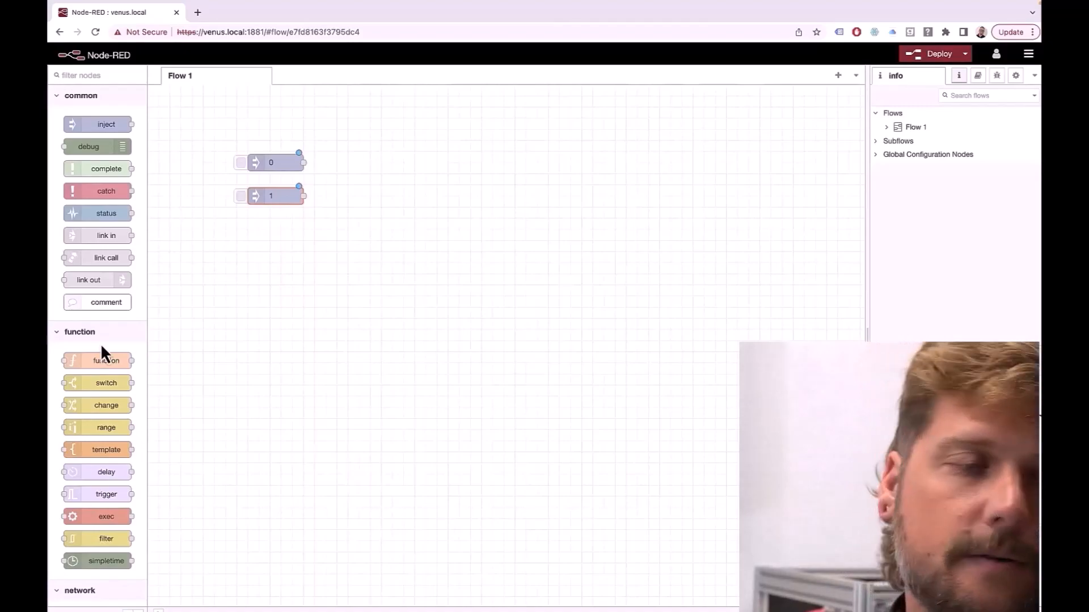
{"action": "scroll", "coordinate": [116, 340], "scroll_direction": "down", "scroll_amount": 1}
{"action": "scroll", "coordinate": [116, 339], "scroll_direction": "down", "scroll_amount": 20}
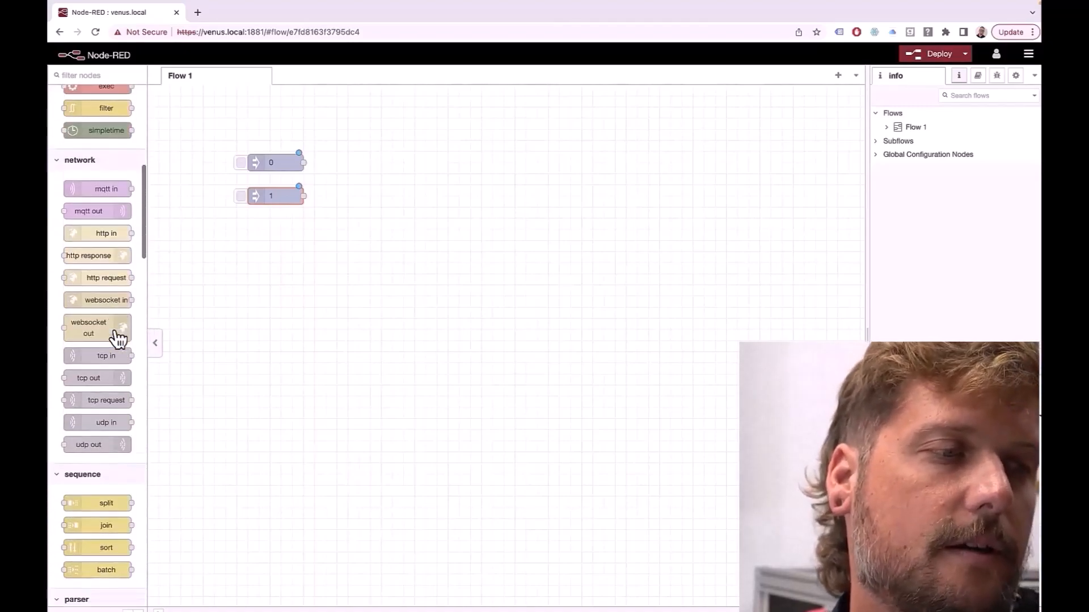
{"action": "scroll", "coordinate": [115, 335], "scroll_direction": "down", "scroll_amount": 20}
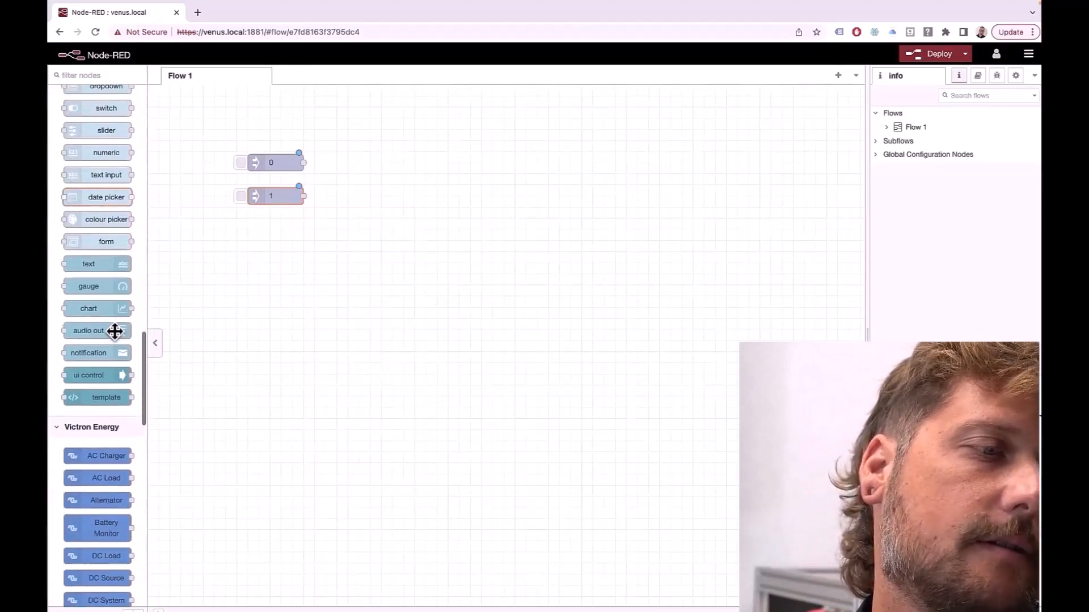
{"action": "scroll", "coordinate": [113, 331], "scroll_direction": "down", "scroll_amount": 3}
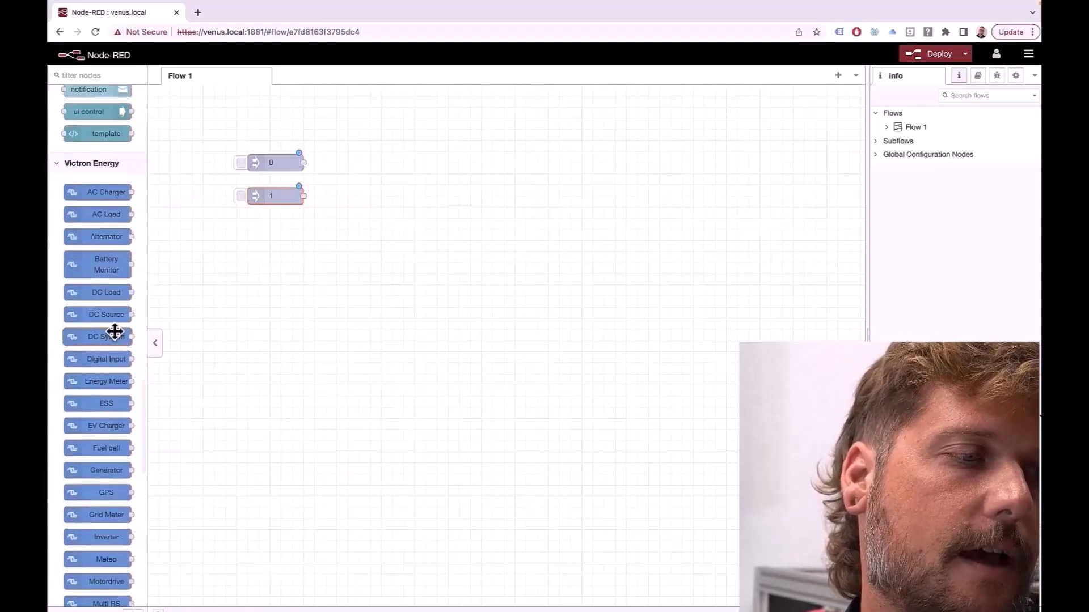
{"action": "mouse_move", "coordinate": [115, 332]}
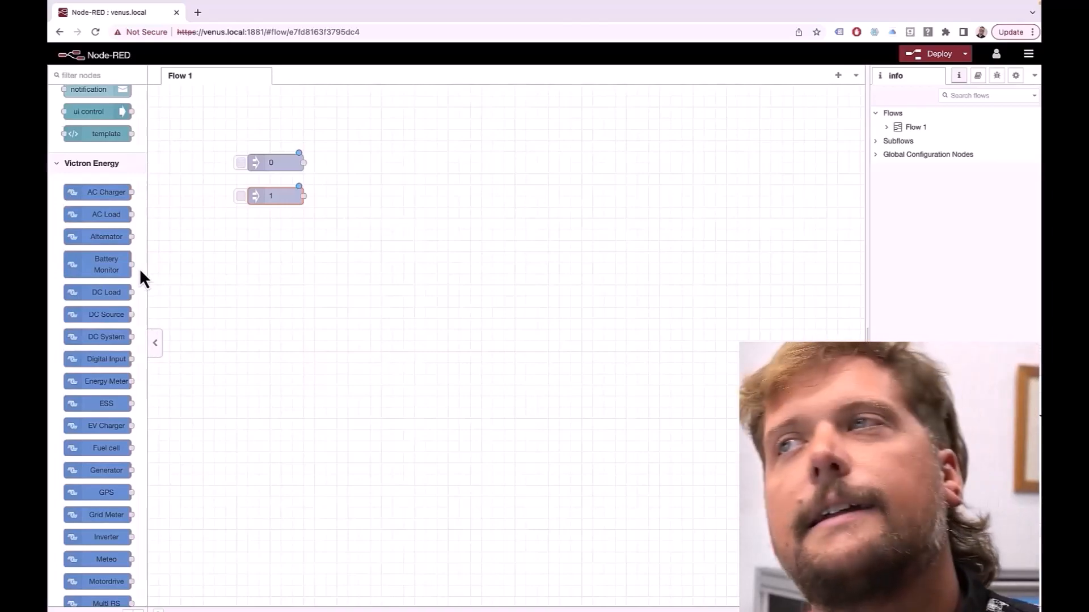
{"action": "scroll", "coordinate": [139, 268], "scroll_direction": "down", "scroll_amount": 8}
{"action": "scroll", "coordinate": [139, 268], "scroll_direction": "down", "scroll_amount": 4}
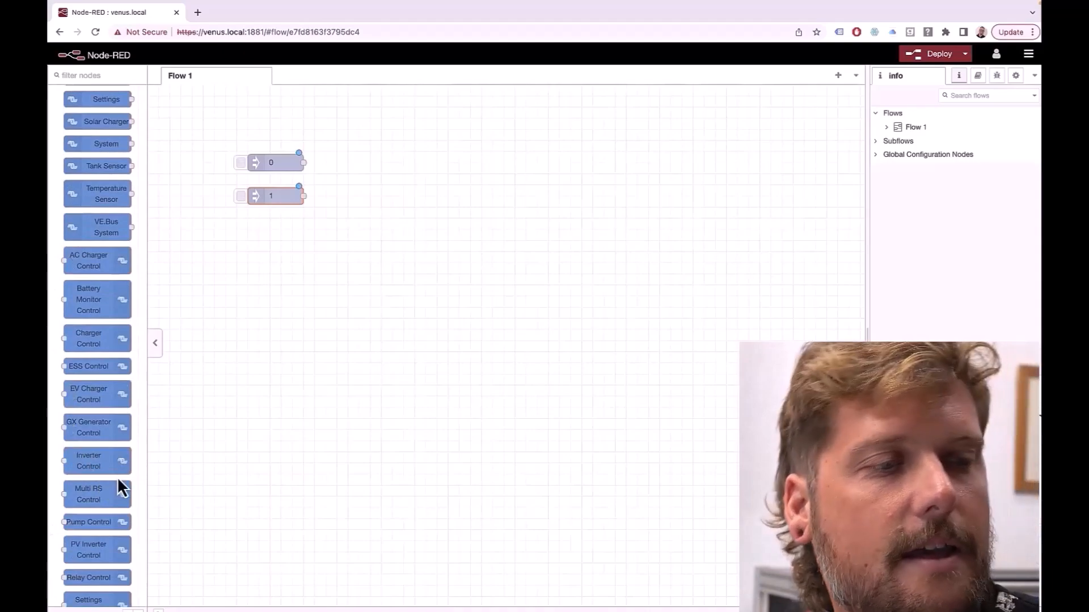
{"action": "scroll", "coordinate": [117, 477], "scroll_direction": "down", "scroll_amount": 2}
{"action": "scroll", "coordinate": [118, 477], "scroll_direction": "down", "scroll_amount": 2}
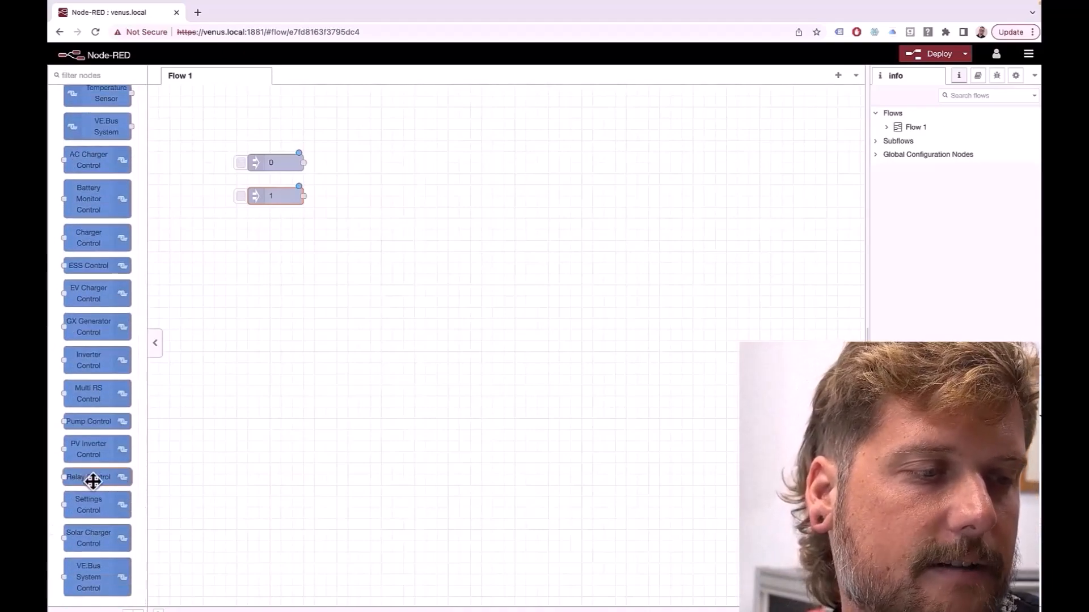
{"action": "mouse_move", "coordinate": [93, 481]}
{"action": "left_click_drag", "start_coordinate": [92, 480], "coordinate": [411, 171]}
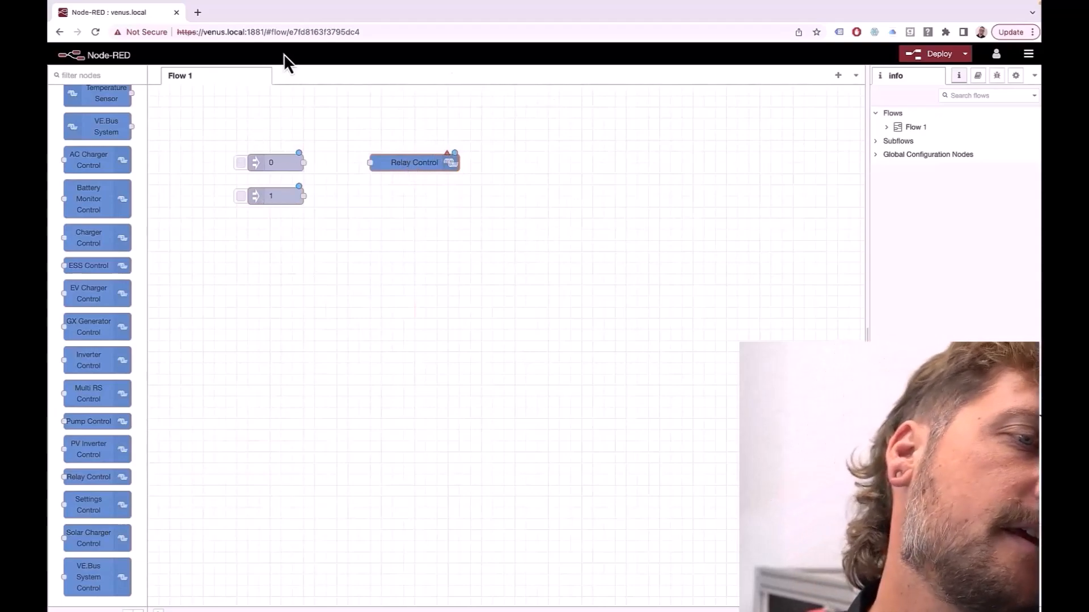
Step: Configure the Relay Control node to control Venus relay 2 state on the Venus device and label it "GX Relay 2"
{"action": "double_click", "coordinate": [430, 164]}
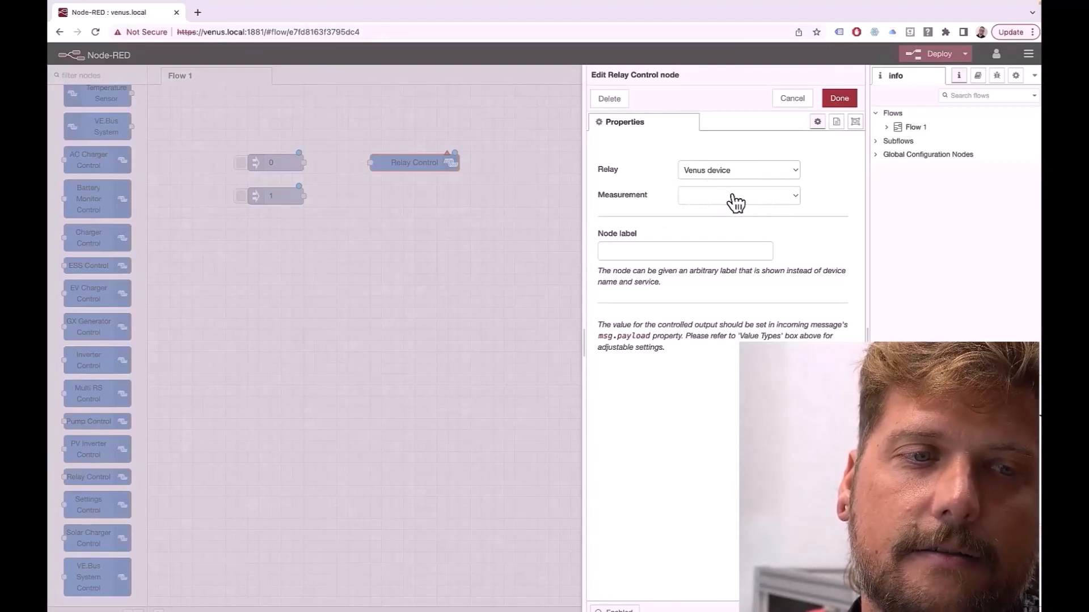
{"action": "left_click", "coordinate": [760, 198]}
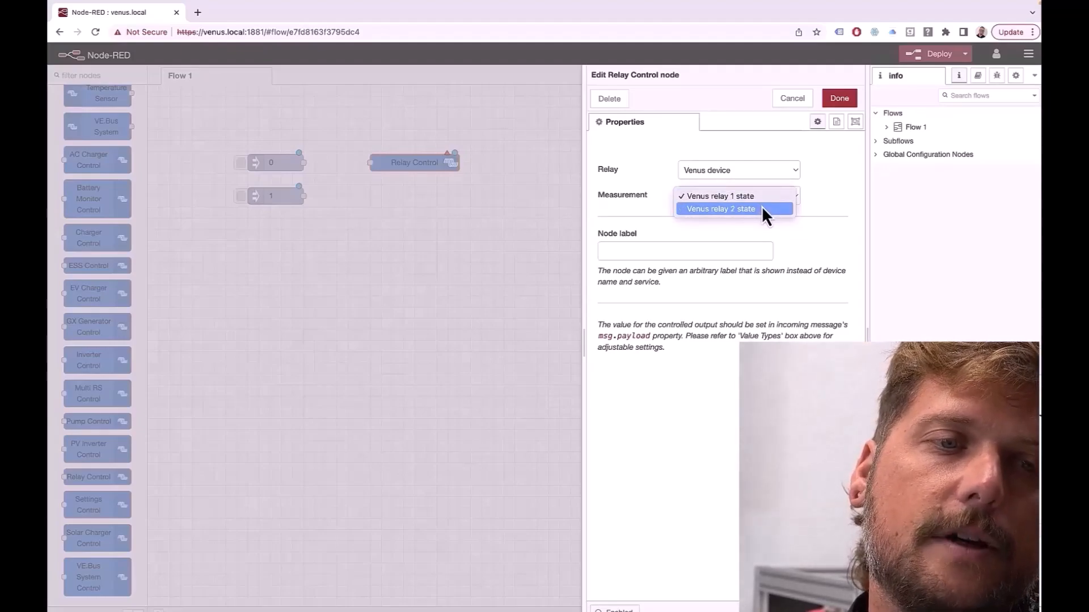
{"action": "left_click", "coordinate": [761, 209]}
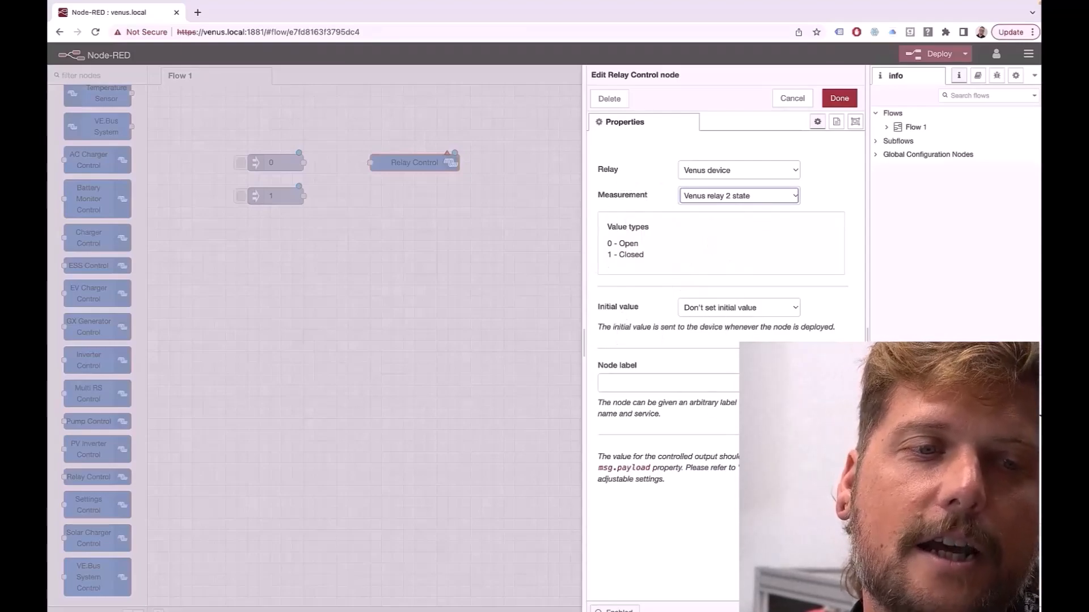
{"action": "left_click", "coordinate": [667, 384]}
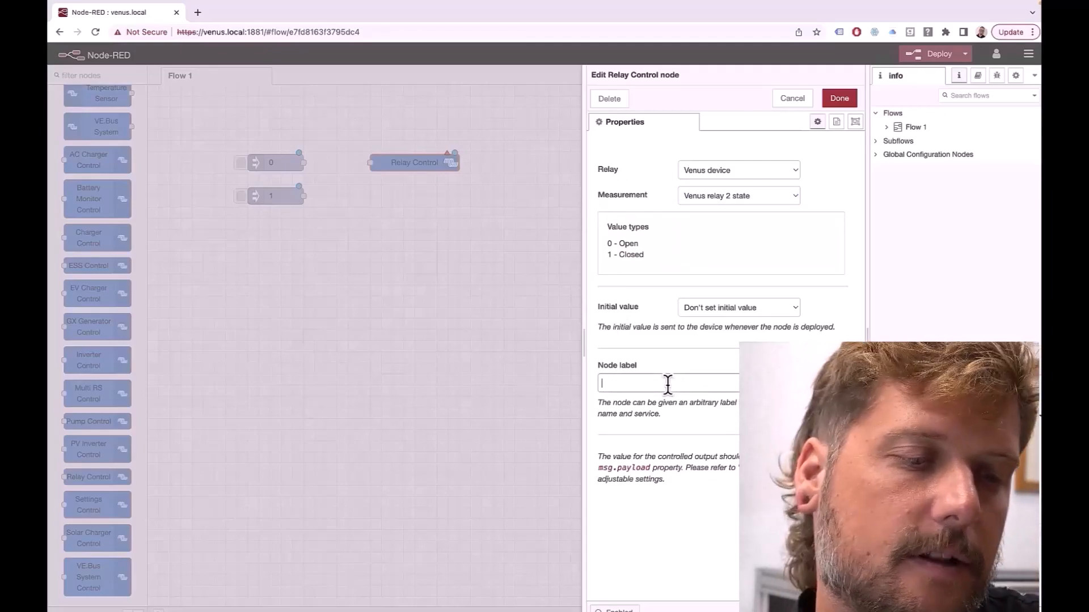
{"action": "type", "text": "GX Relay 2"}
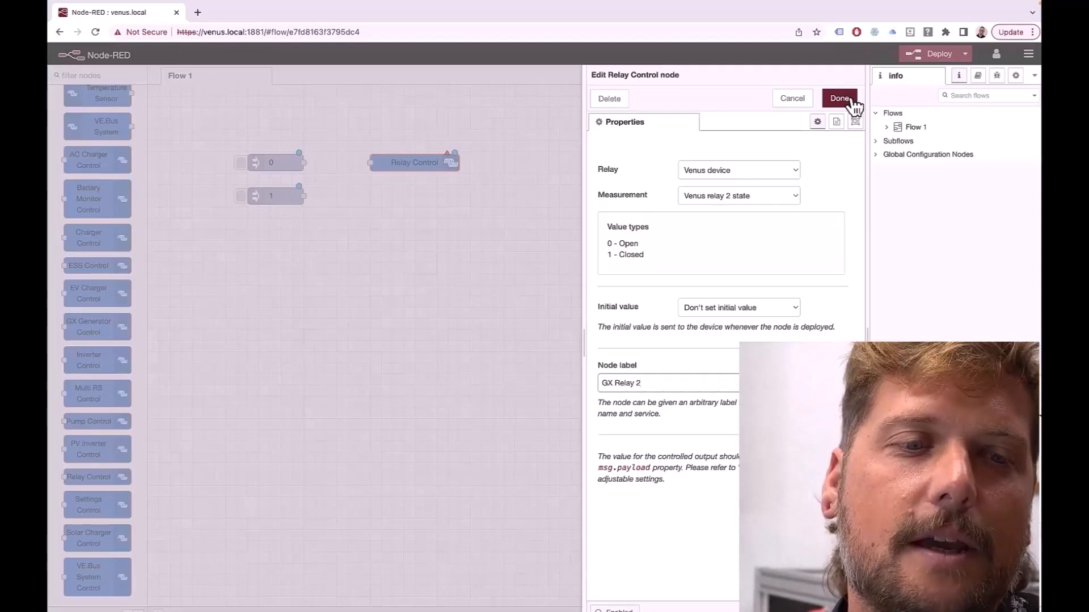
{"action": "left_click", "coordinate": [850, 100]}
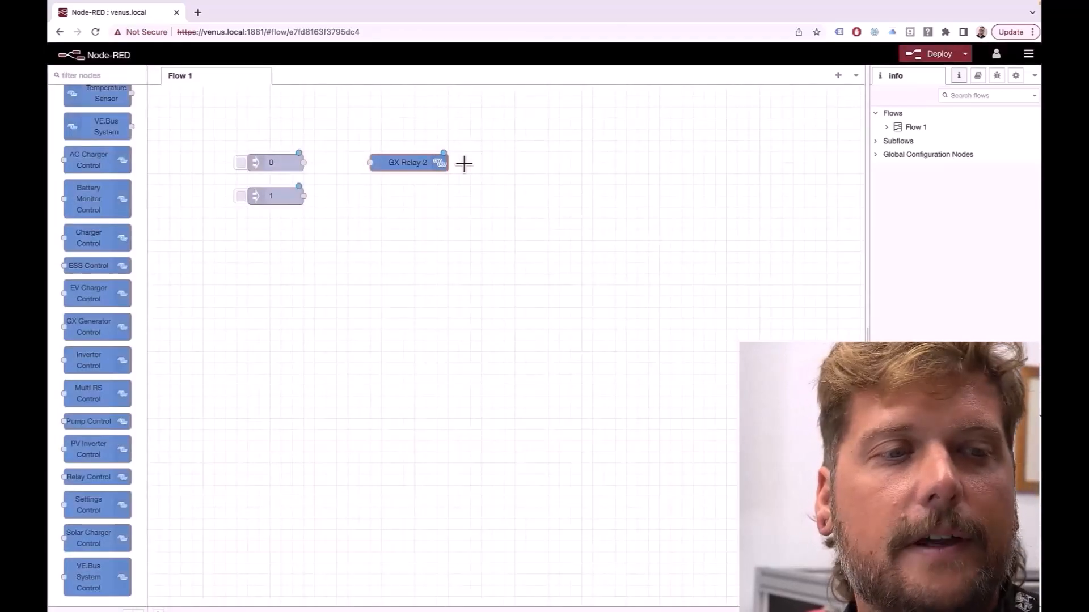
Step: Wire both the 0 and 1 inject nodes to the GX Relay 2 node, spaced further right, and deploy the flow
{"action": "left_click_drag", "start_coordinate": [411, 170], "coordinate": [477, 168]}
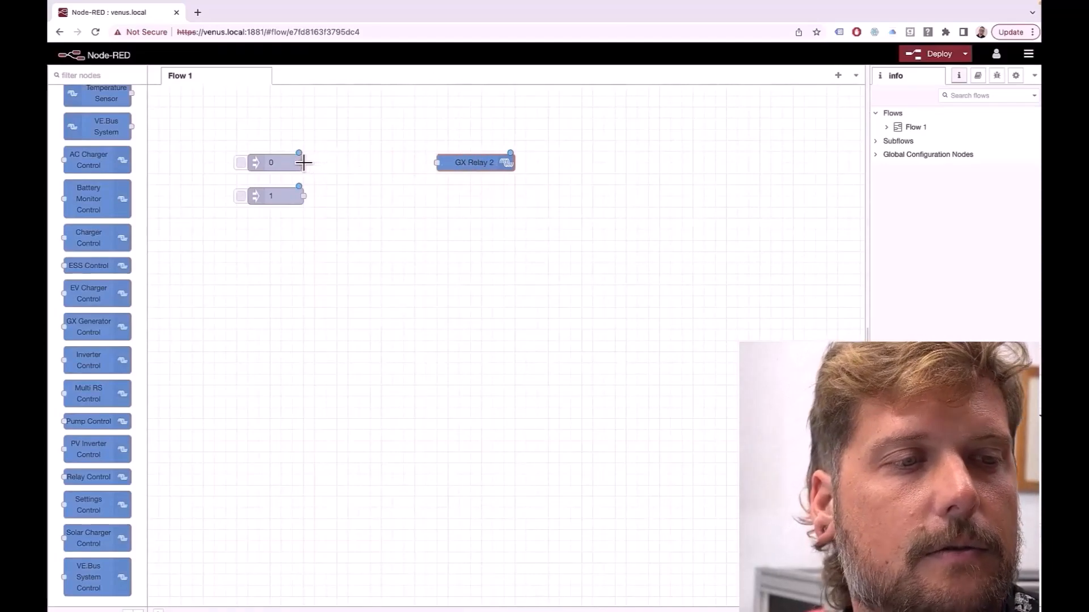
{"action": "left_click_drag", "start_coordinate": [304, 163], "coordinate": [475, 163]}
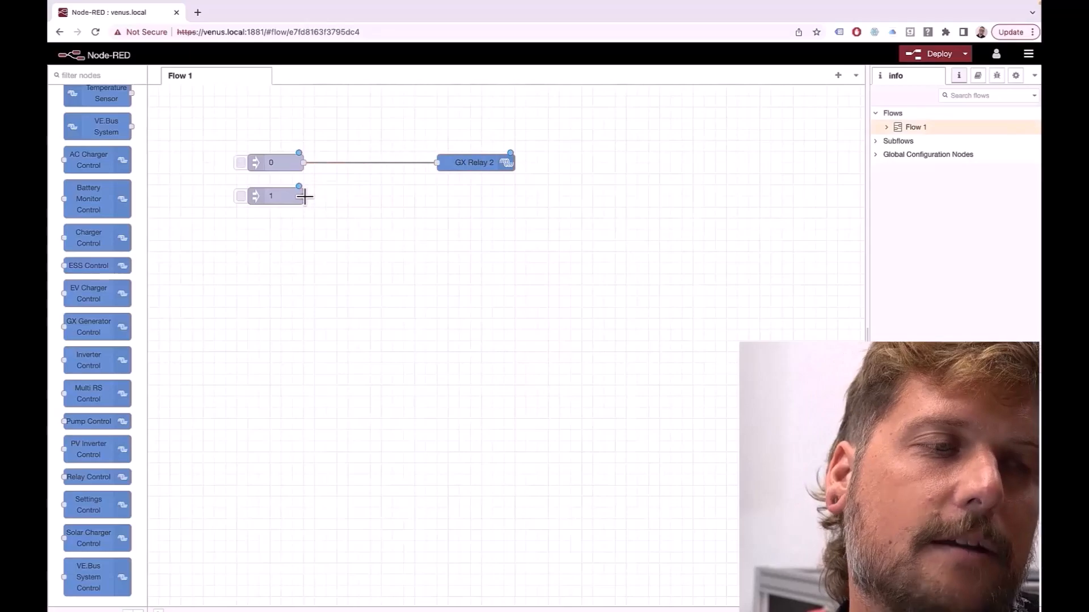
{"action": "left_click_drag", "start_coordinate": [305, 196], "coordinate": [440, 163]}
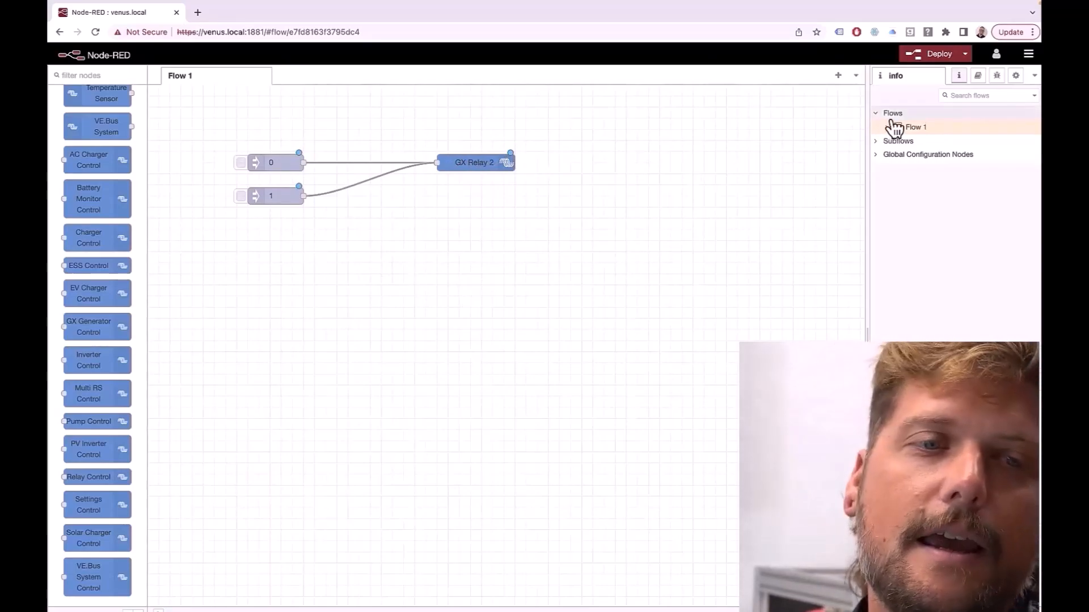
{"action": "left_click", "coordinate": [938, 55]}
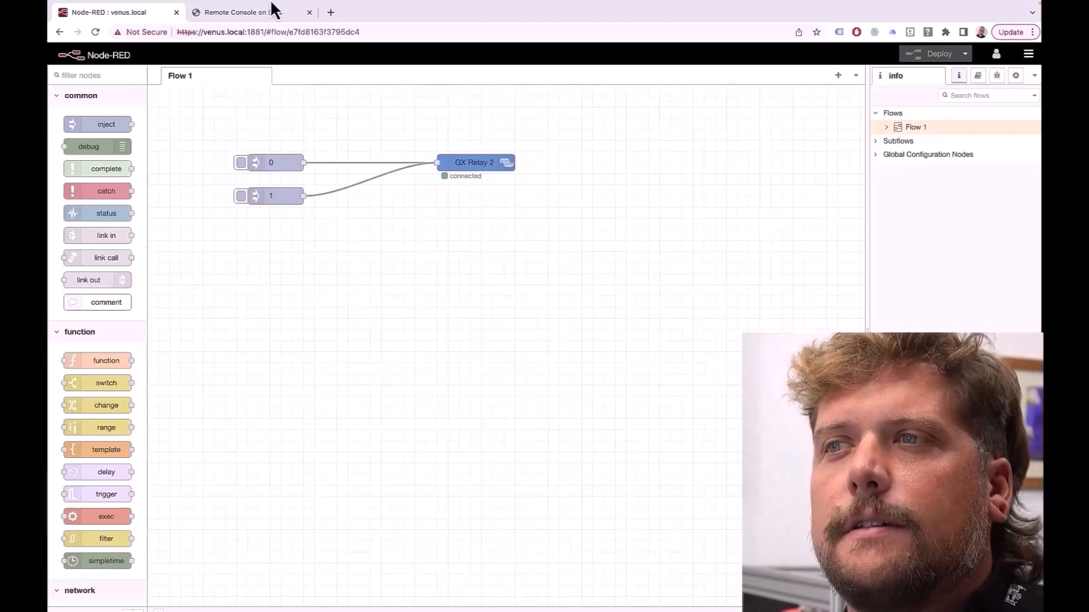
Step: Switch to the GX device's Remote Console and check the Function (Relay 2) entry in the Relay settings
{"action": "mouse_move", "coordinate": [270, 6]}
{"action": "left_click", "coordinate": [270, 44]}
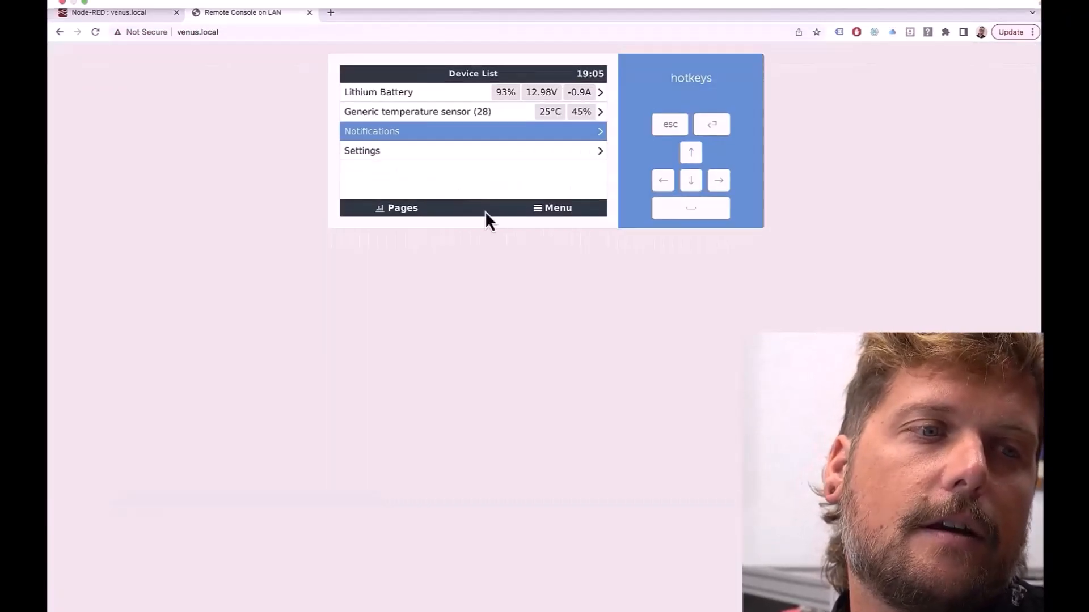
{"action": "left_click", "coordinate": [588, 156]}
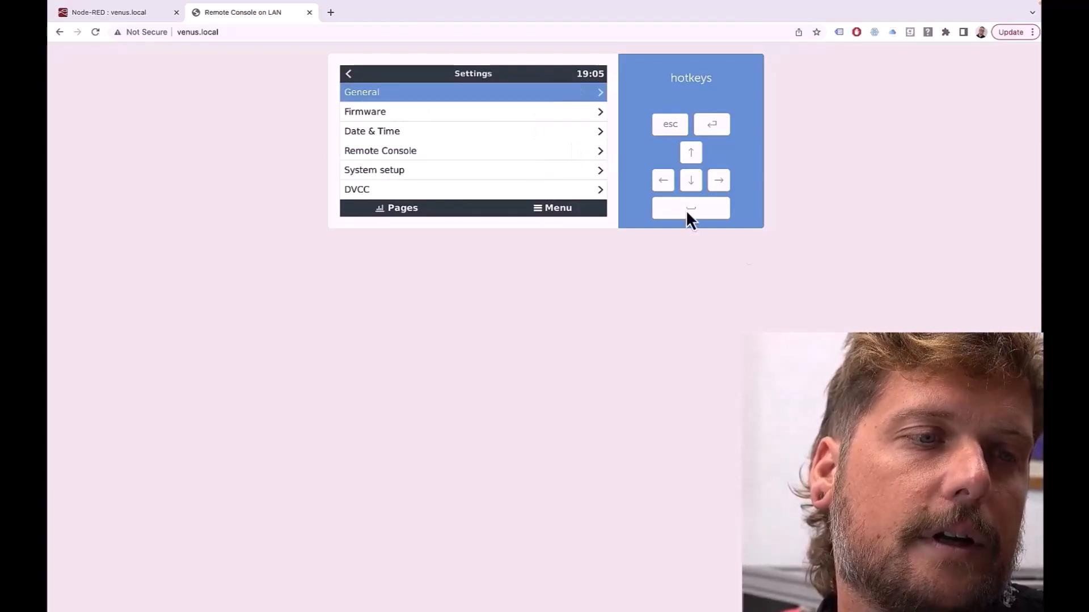
{"action": "left_click", "coordinate": [694, 187]}
{"action": "left_click", "coordinate": [693, 187]}
{"action": "left_click", "coordinate": [693, 187]}
{"action": "left_click", "coordinate": [693, 187]}
{"action": "left_click", "coordinate": [693, 187]}
{"action": "left_click", "coordinate": [694, 187]}
{"action": "left_click", "coordinate": [694, 187]}
{"action": "left_click", "coordinate": [694, 187]}
{"action": "left_click", "coordinate": [694, 188]}
{"action": "left_click", "coordinate": [694, 187]}
{"action": "left_click", "coordinate": [694, 187]}
{"action": "left_click", "coordinate": [693, 187]}
{"action": "left_click", "coordinate": [694, 187]}
{"action": "left_click", "coordinate": [693, 187]}
{"action": "left_click", "coordinate": [694, 187]}
{"action": "left_click", "coordinate": [694, 187]}
{"action": "left_click", "coordinate": [694, 187]}
{"action": "left_click", "coordinate": [693, 187]}
{"action": "left_click", "coordinate": [694, 187]}
{"action": "left_click", "coordinate": [693, 187]}
{"action": "left_click", "coordinate": [693, 184]}
{"action": "left_click", "coordinate": [692, 159]}
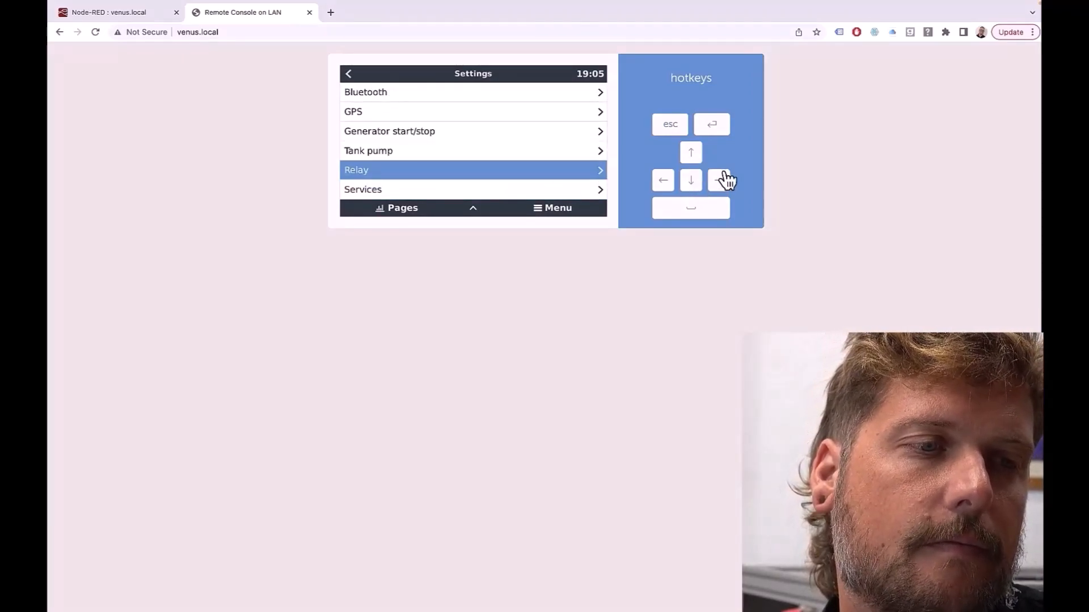
{"action": "left_click", "coordinate": [721, 180]}
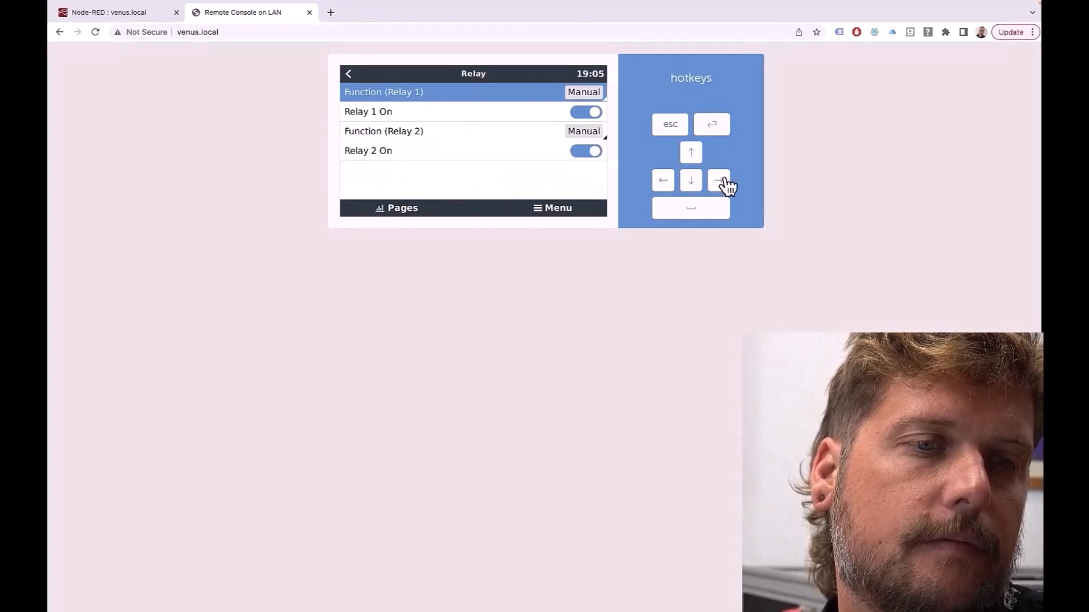
{"action": "left_click", "coordinate": [694, 186]}
{"action": "left_click", "coordinate": [694, 186]}
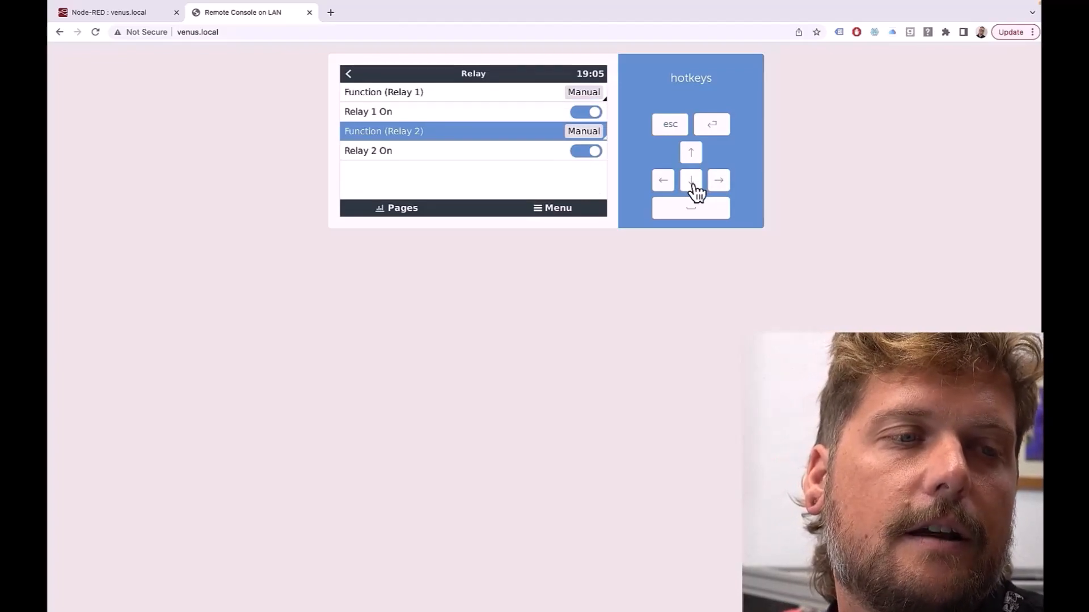
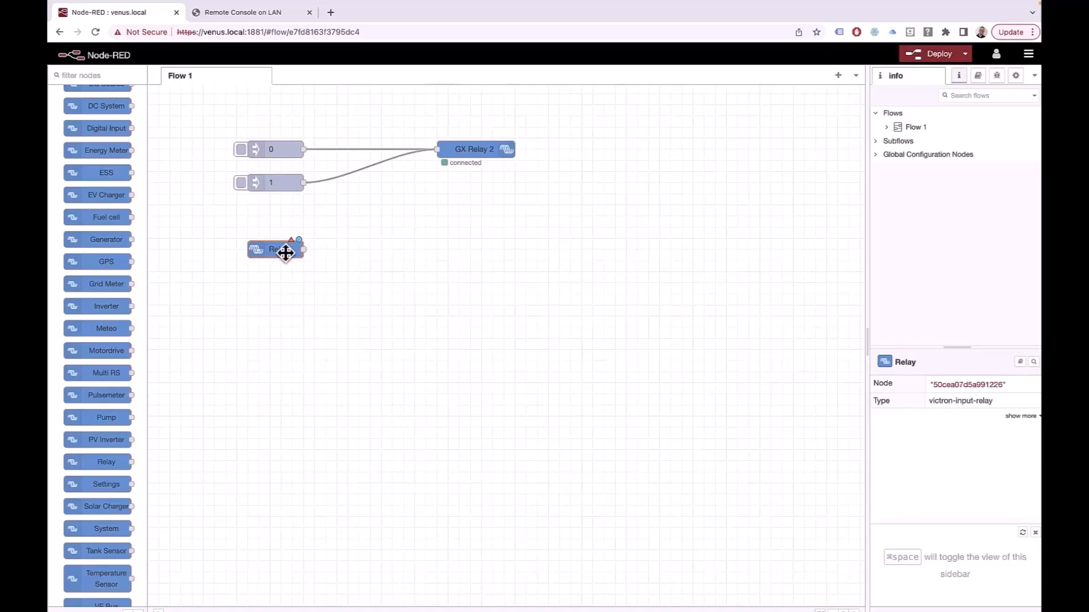
Step: Set the Relay input node to Venus relay 2 state, label it "Relay 2 State", and place it just below the 1 inject node
{"action": "double_click", "coordinate": [285, 252]}
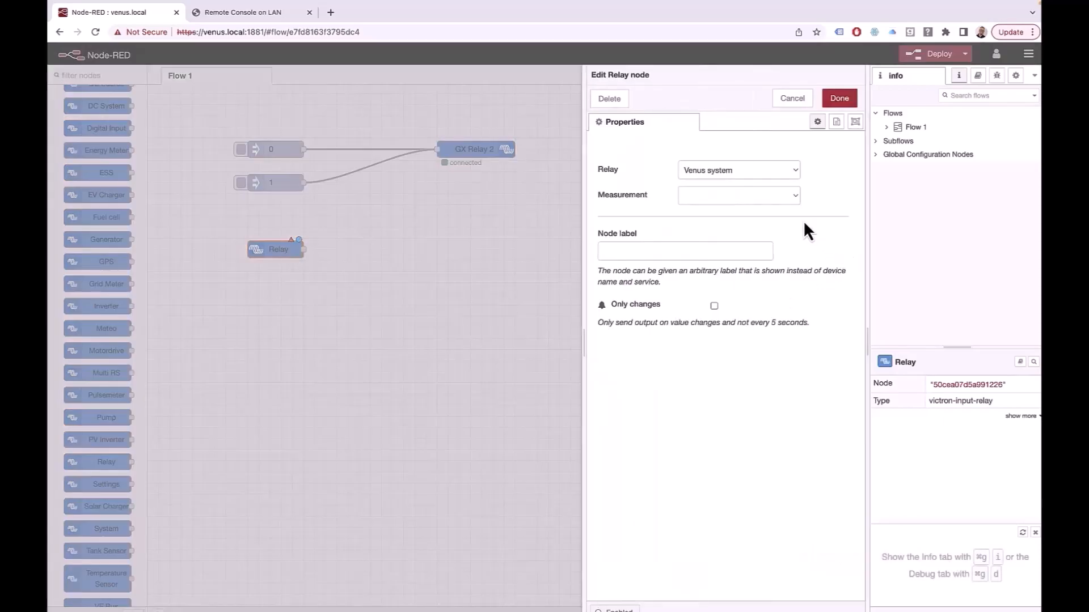
{"action": "left_click", "coordinate": [795, 196]}
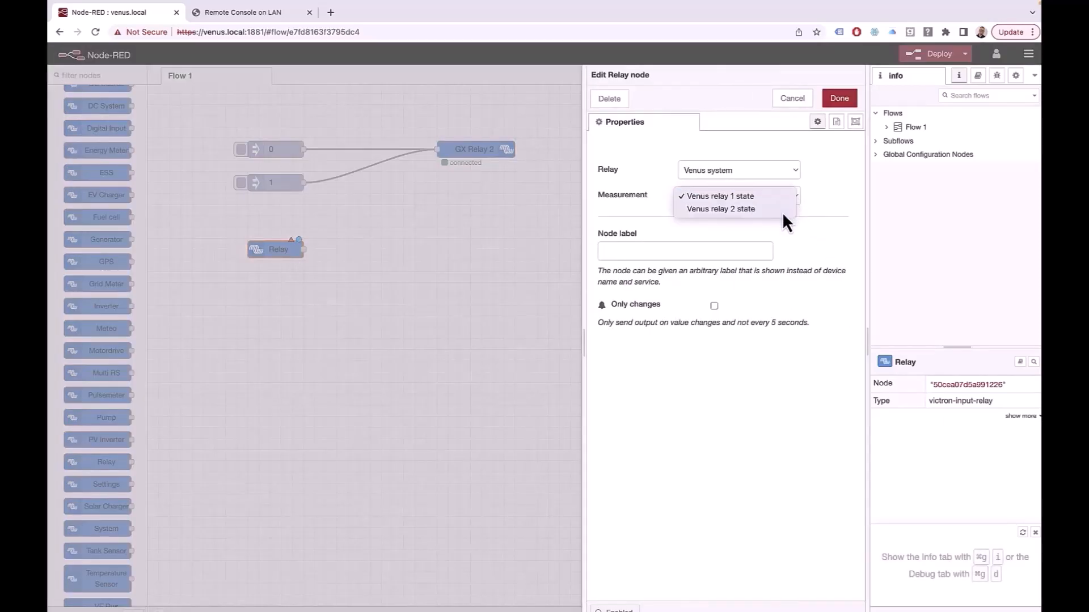
{"action": "left_click", "coordinate": [783, 213]}
{"action": "left_click", "coordinate": [653, 319]}
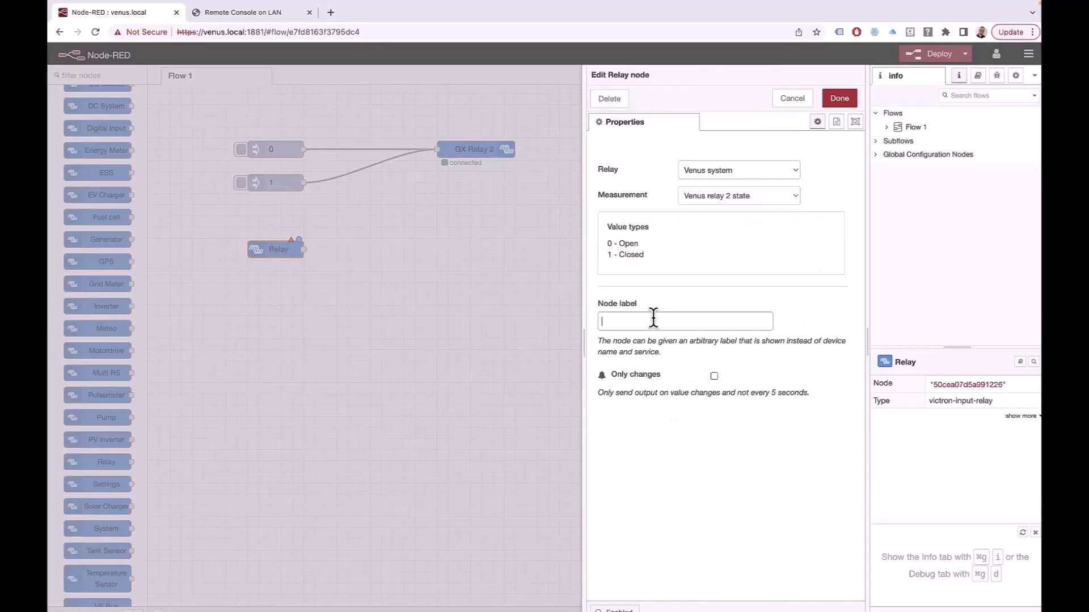
{"action": "type", "text": "Relay 2 State"}
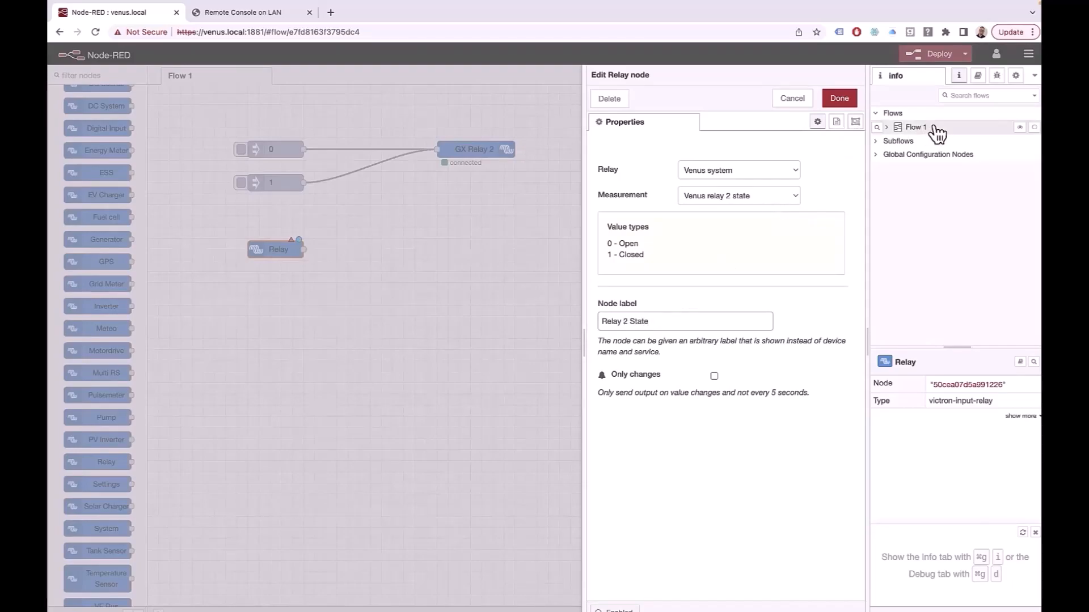
{"action": "left_click", "coordinate": [847, 102]}
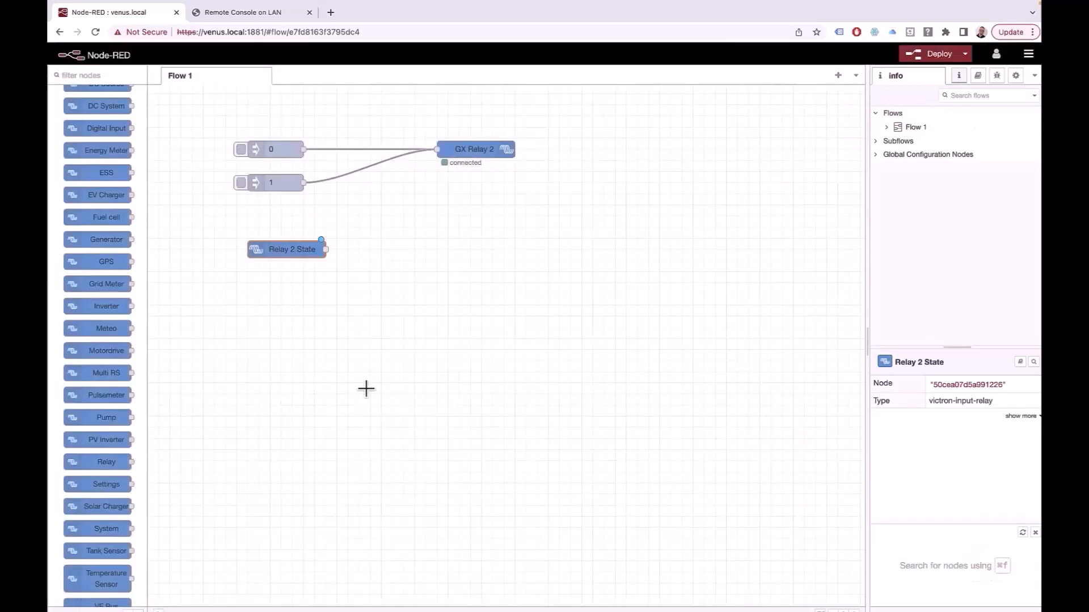
{"action": "left_click_drag", "start_coordinate": [299, 253], "coordinate": [283, 230]}
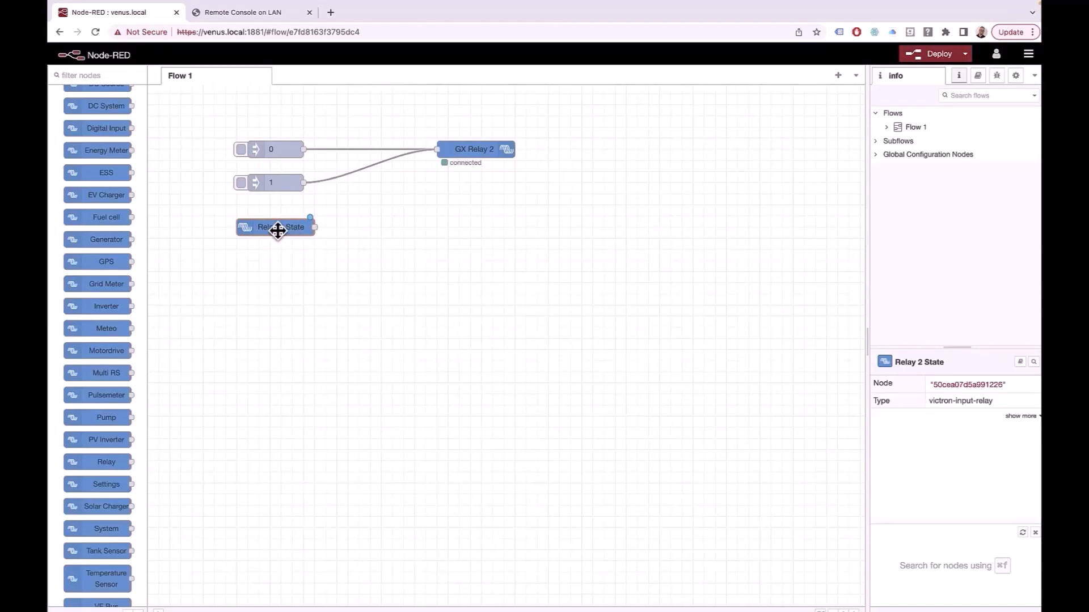
Step: Search the palette's installable modules for "dashboard", check the node-red-dashboard entry, and close the palette settings
{"action": "left_click", "coordinate": [1028, 56]}
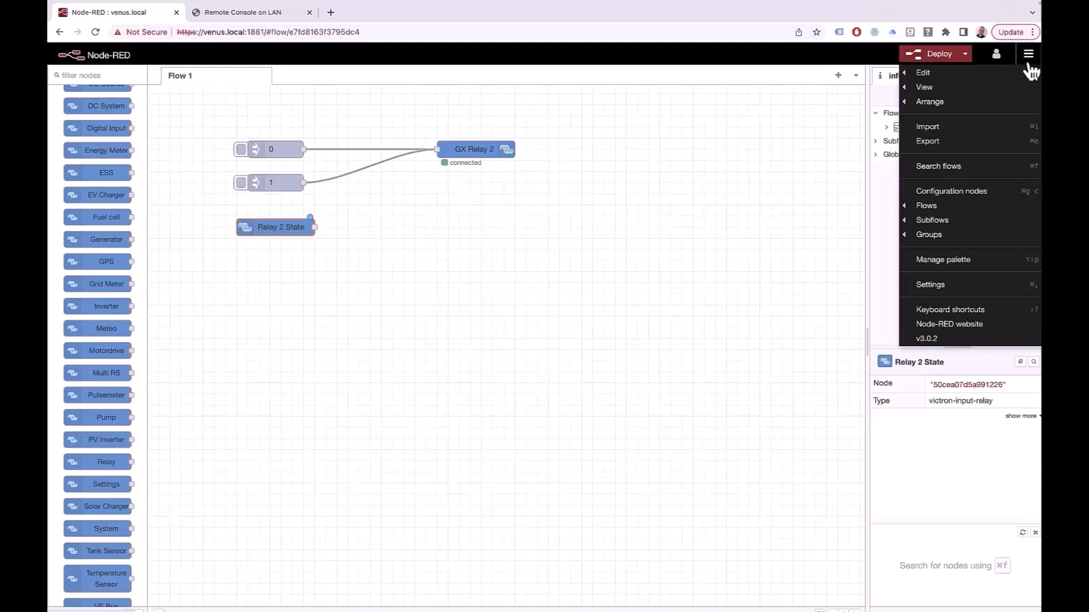
{"action": "mouse_move", "coordinate": [994, 238]}
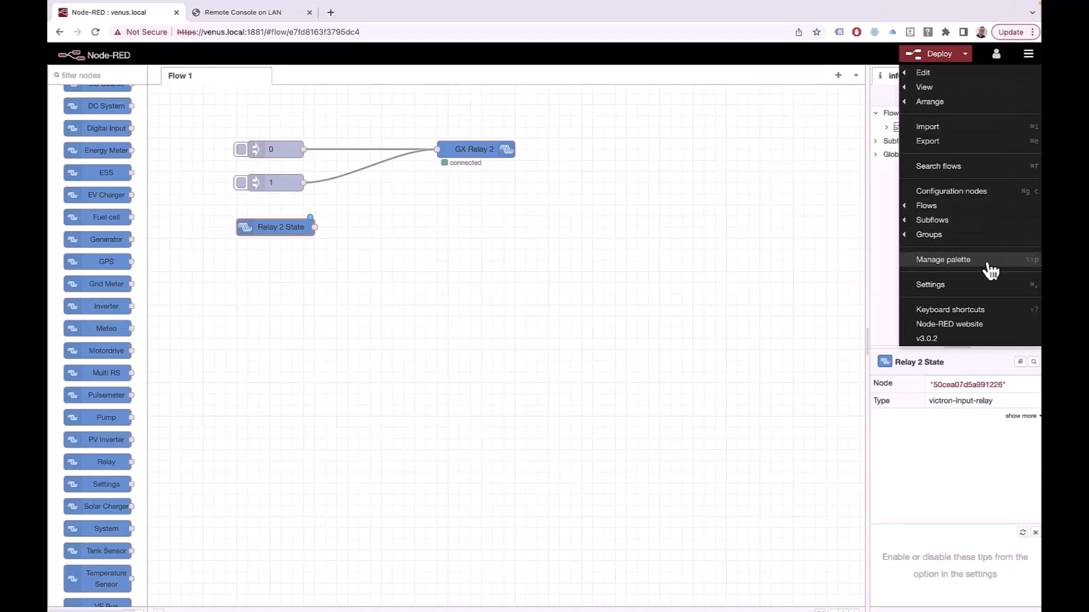
{"action": "left_click", "coordinate": [986, 261]}
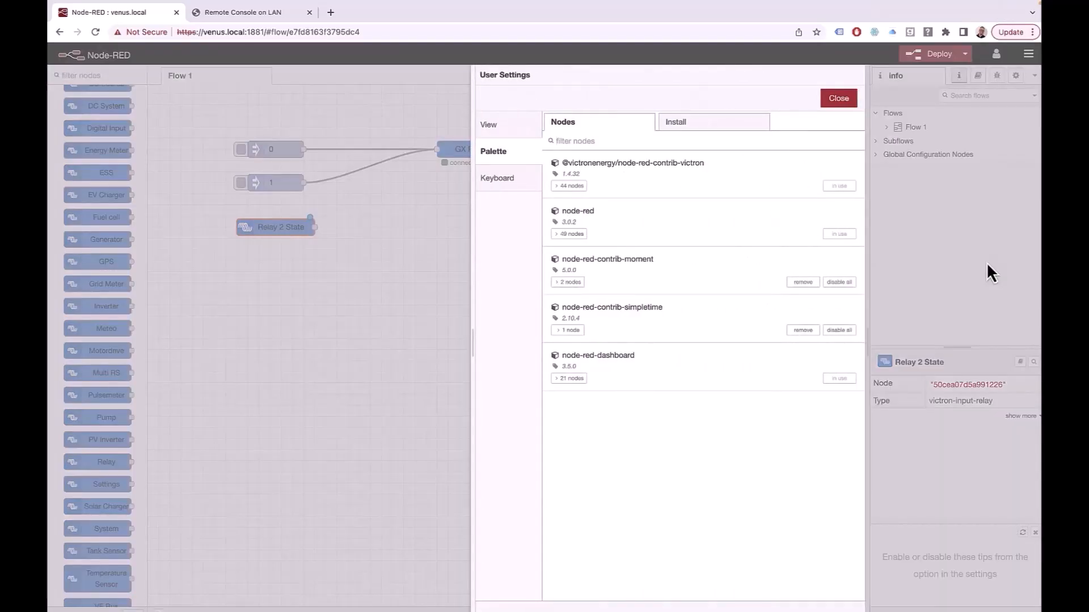
{"action": "left_click", "coordinate": [737, 135]}
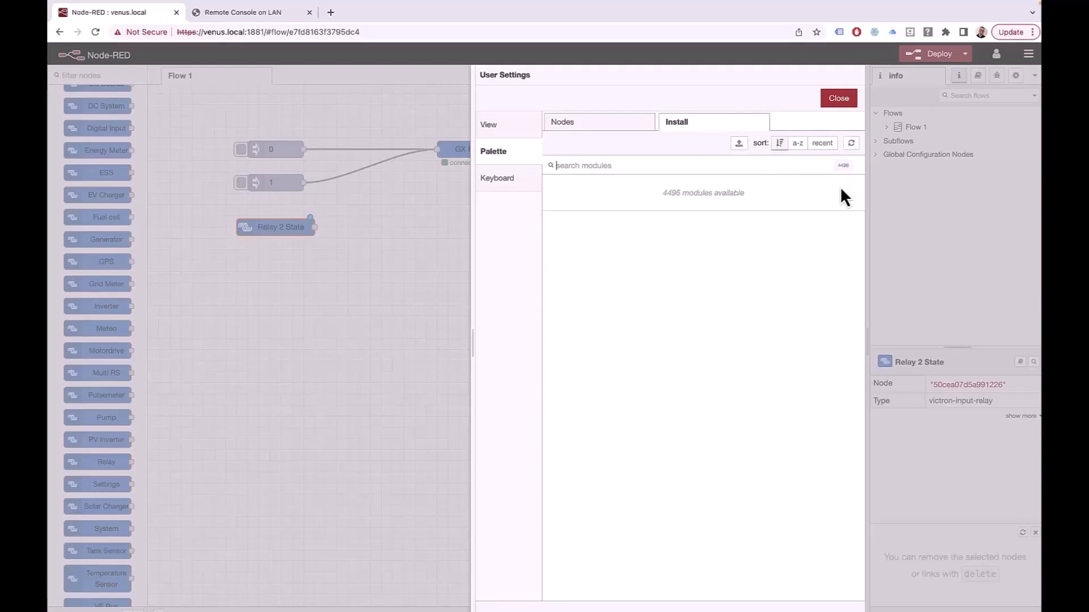
{"action": "type", "text": "d"}
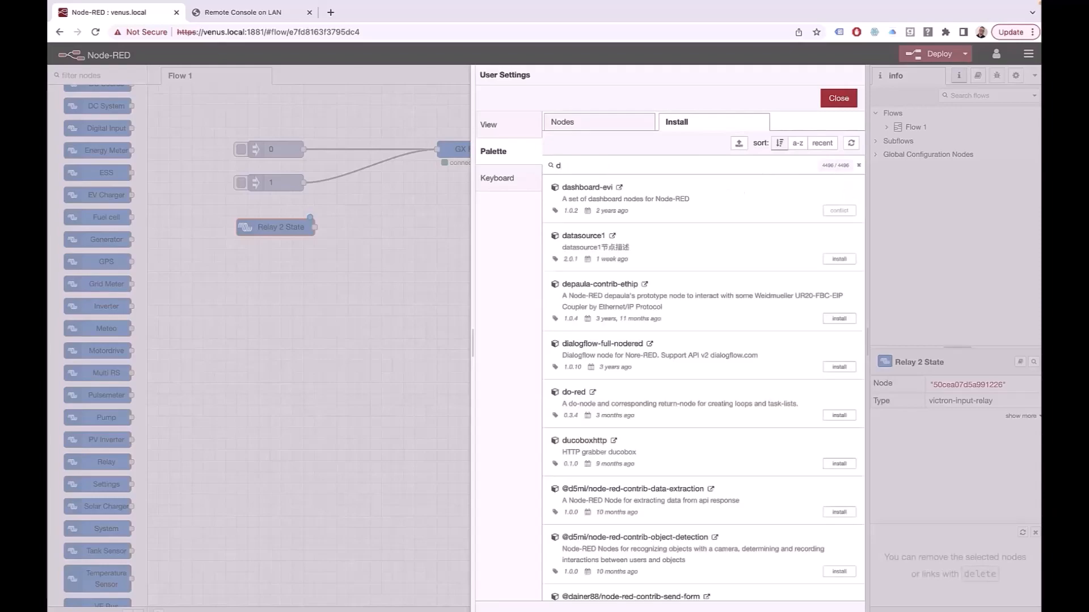
{"action": "type", "text": "ashboard"}
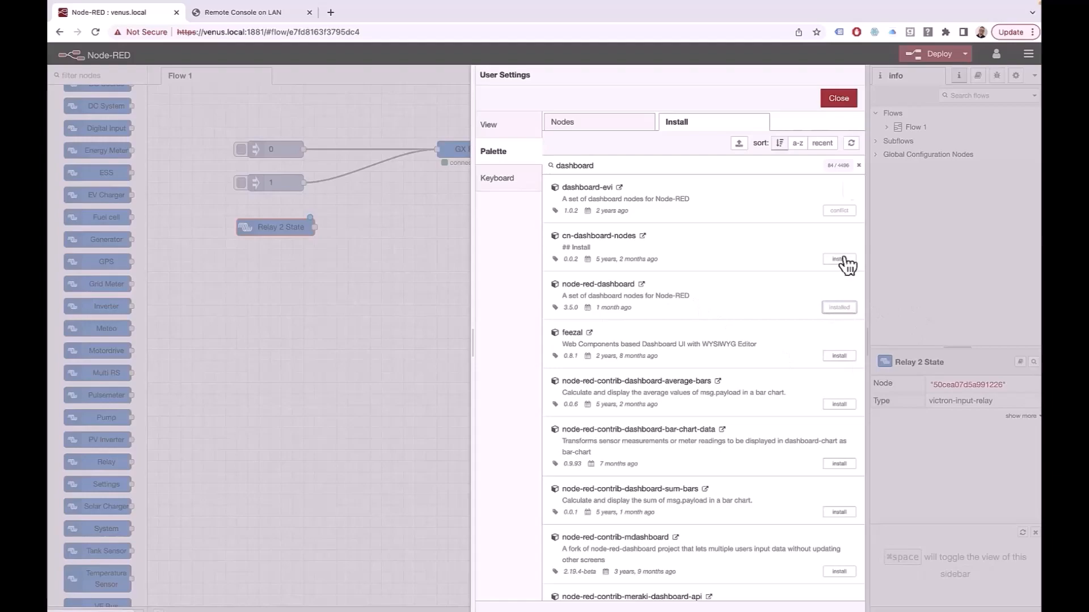
{"action": "left_click", "coordinate": [851, 102]}
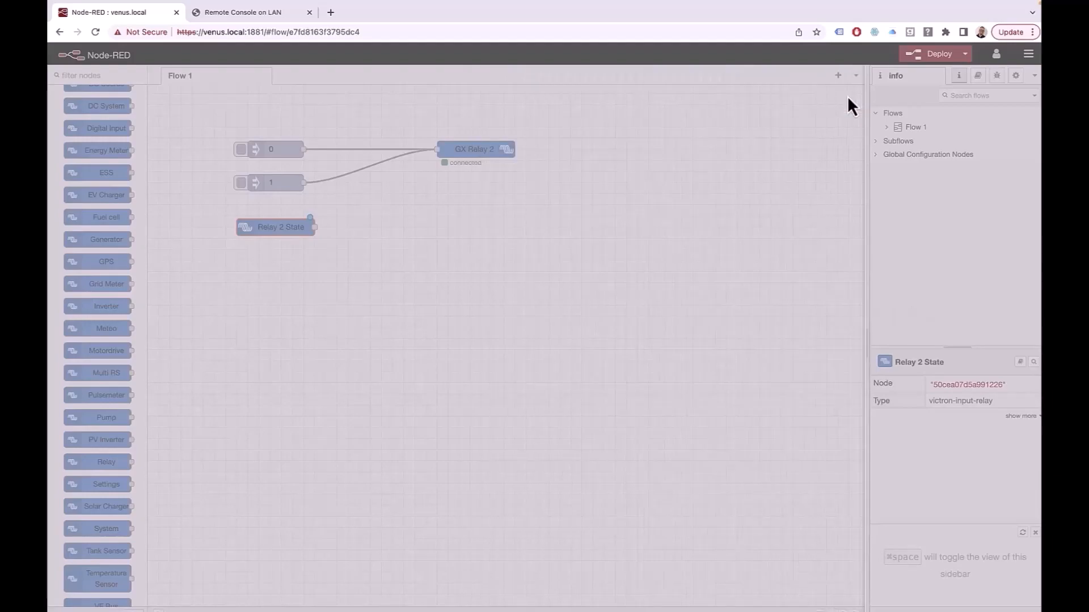
Step: Add a dashboard switch node to Flow 1, just right of the Relay 2 State node
{"action": "scroll", "coordinate": [108, 242], "scroll_direction": "up", "scroll_amount": 1}
{"action": "scroll", "coordinate": [108, 242], "scroll_direction": "up", "scroll_amount": 10}
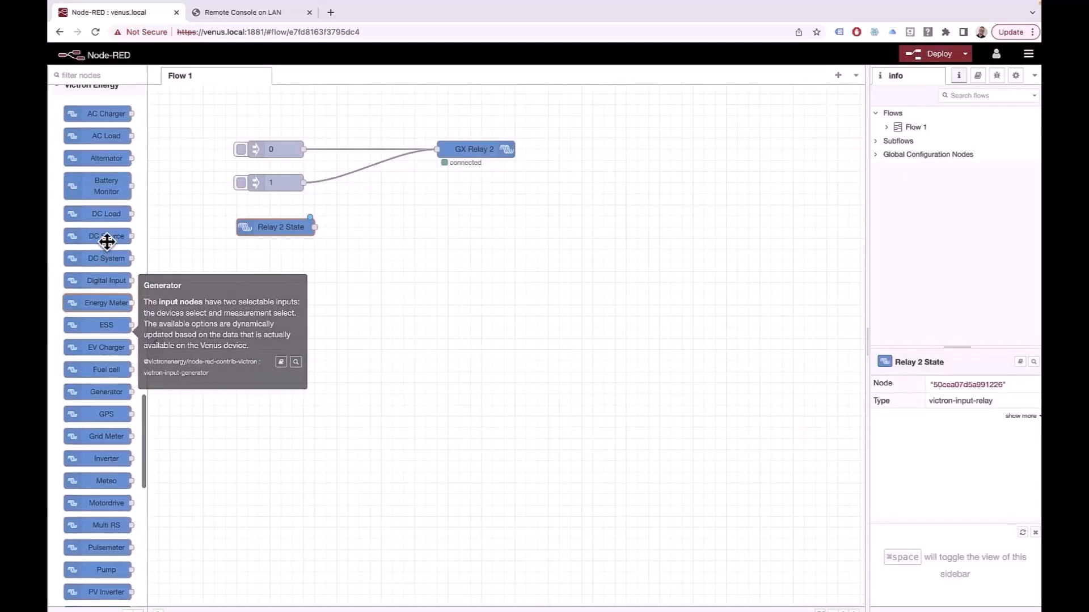
{"action": "scroll", "coordinate": [107, 242], "scroll_direction": "up", "scroll_amount": 6}
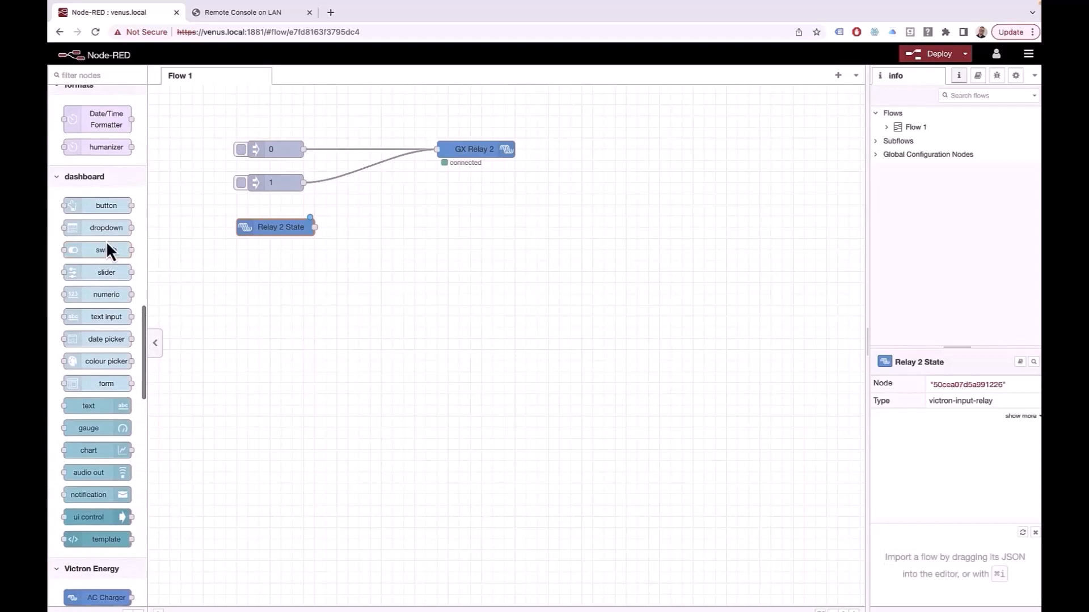
{"action": "mouse_move", "coordinate": [128, 266]}
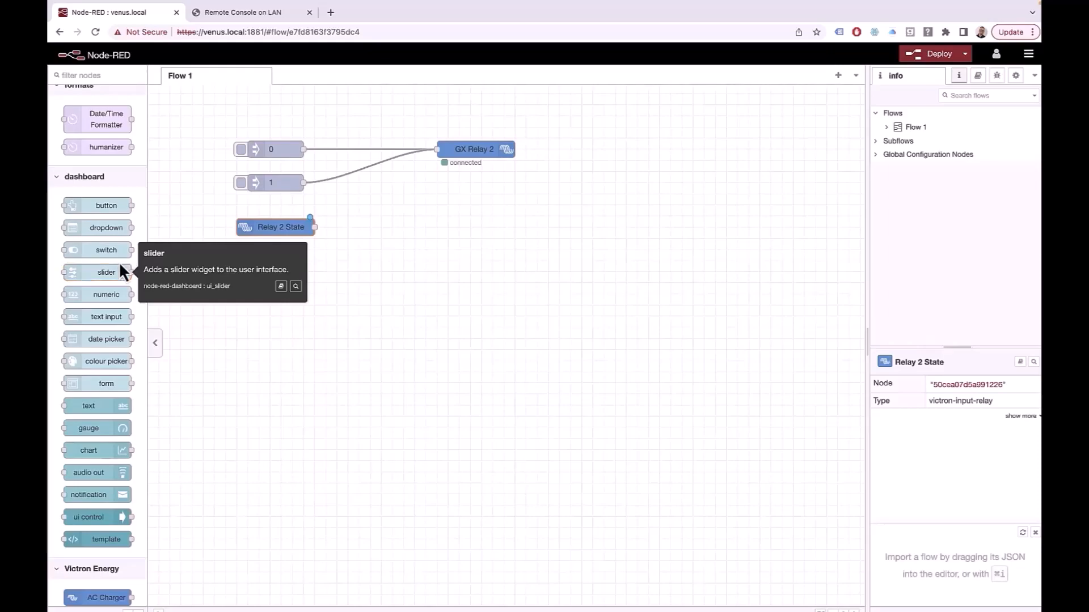
{"action": "mouse_move", "coordinate": [90, 340]}
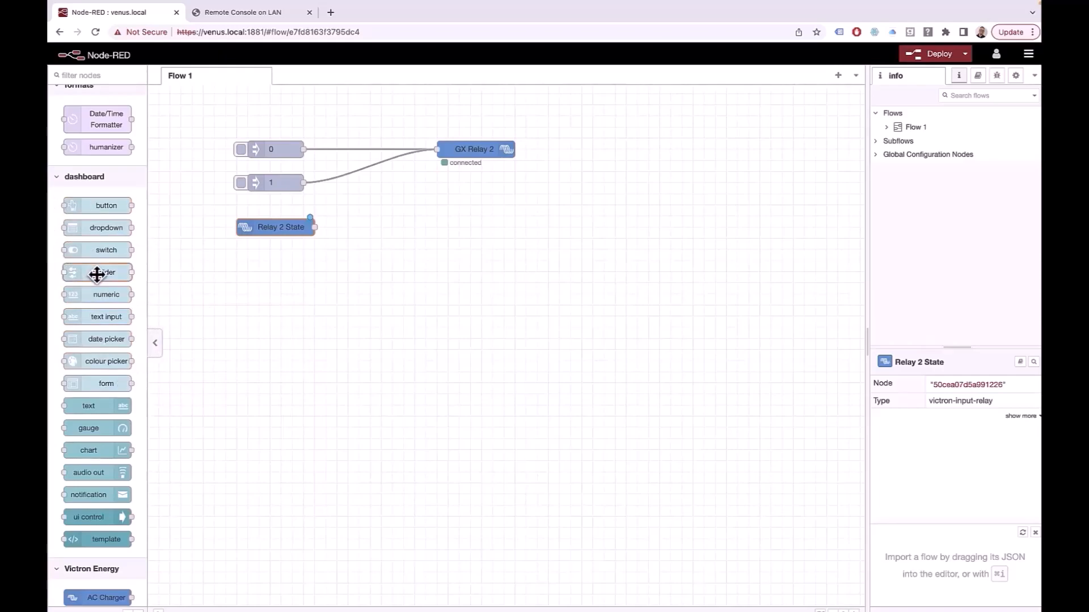
{"action": "mouse_move", "coordinate": [97, 275]}
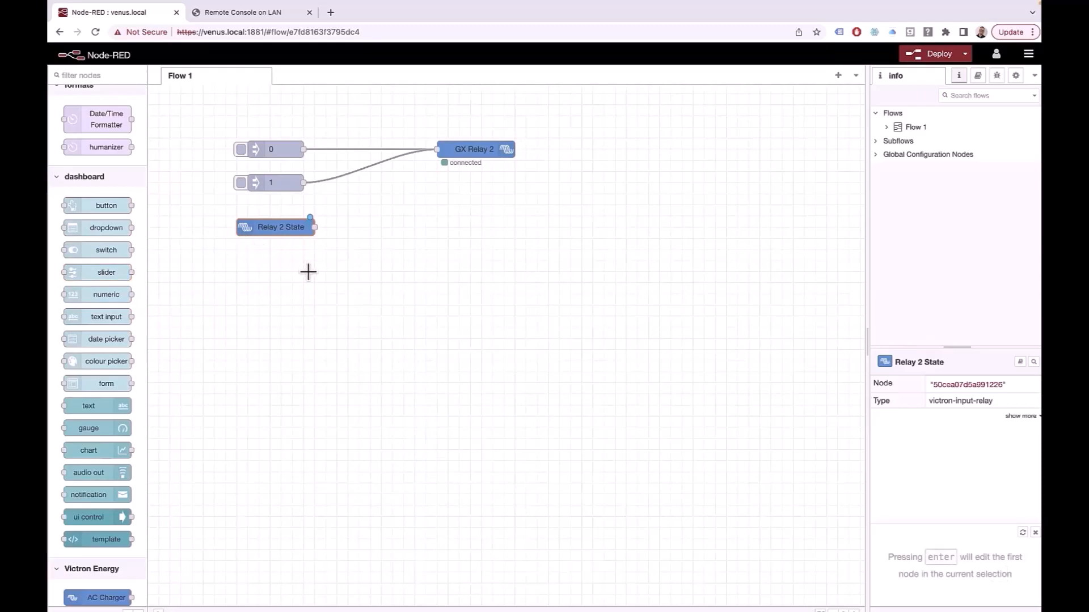
{"action": "left_click_drag", "start_coordinate": [94, 249], "coordinate": [399, 216]}
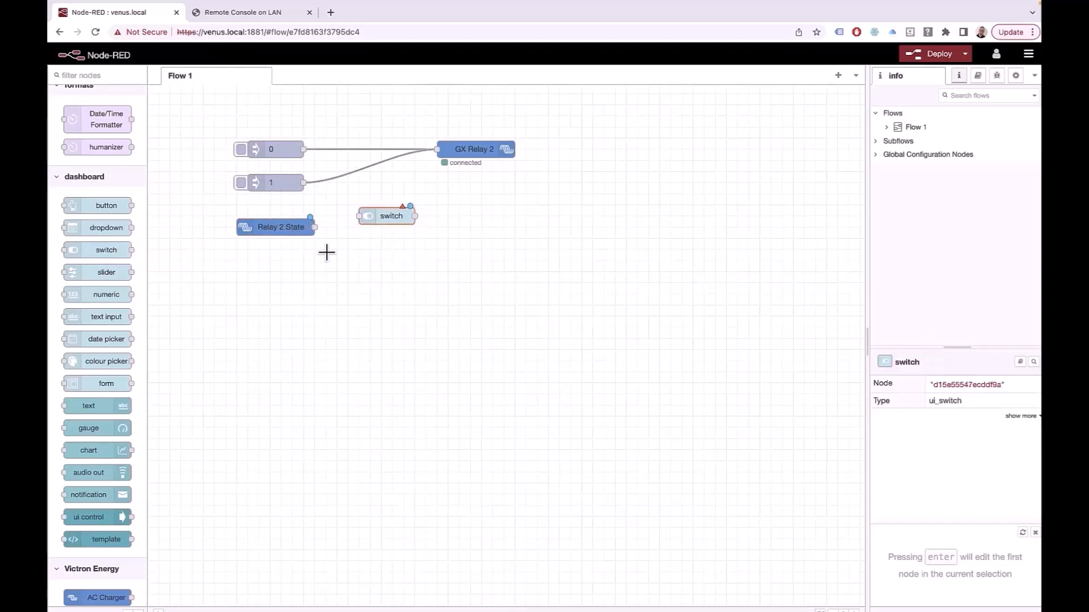
Step: Assign the switch node to the [Home] PKYS Dashboard group, keeping the group on the Home tab
{"action": "double_click", "coordinate": [393, 216]}
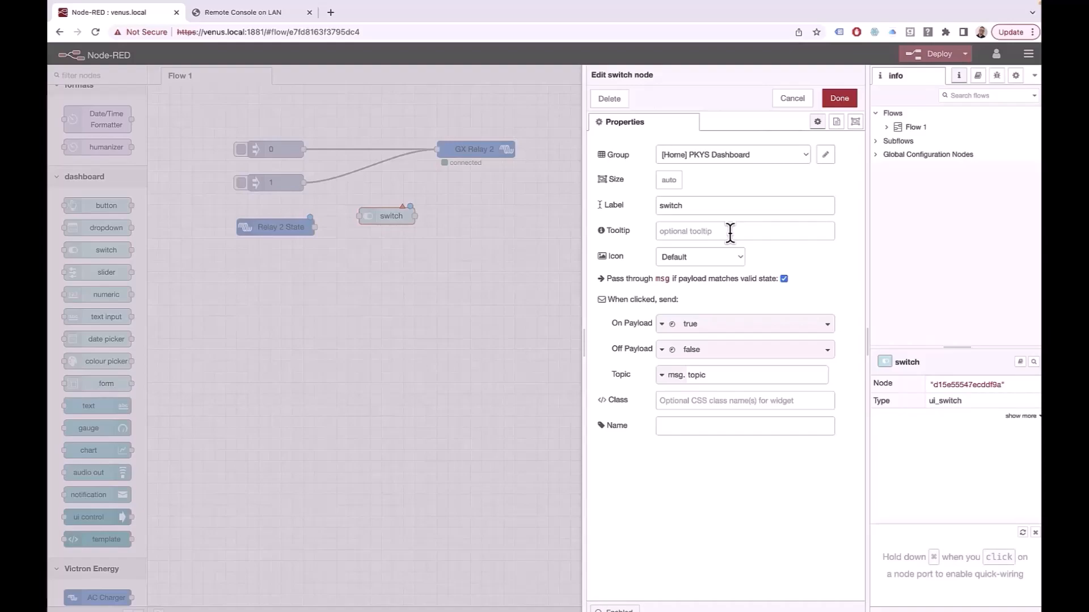
{"action": "left_click", "coordinate": [826, 161]}
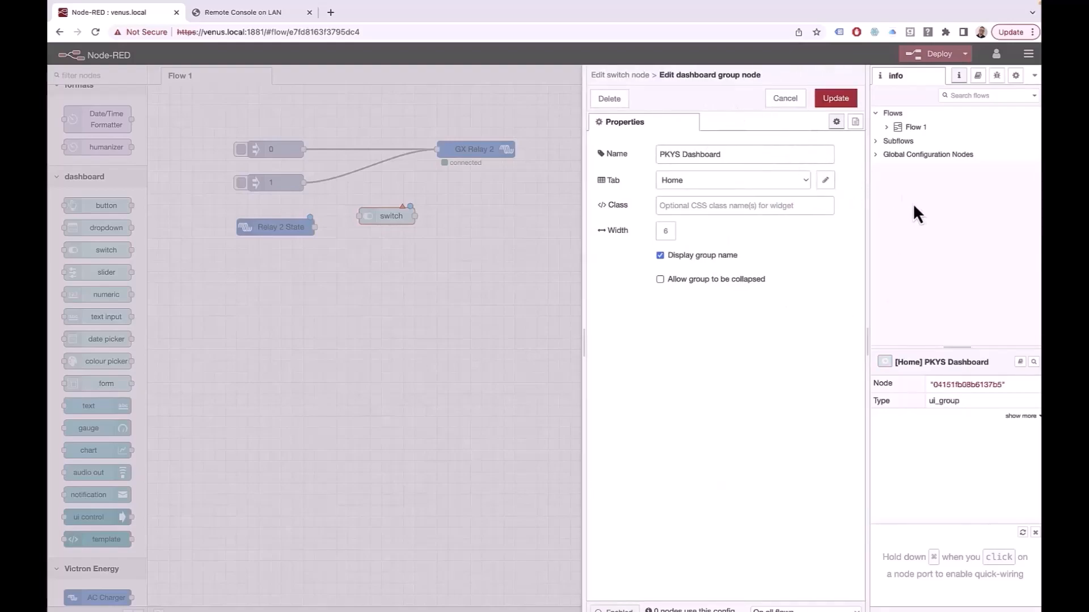
{"action": "left_click", "coordinate": [835, 99]}
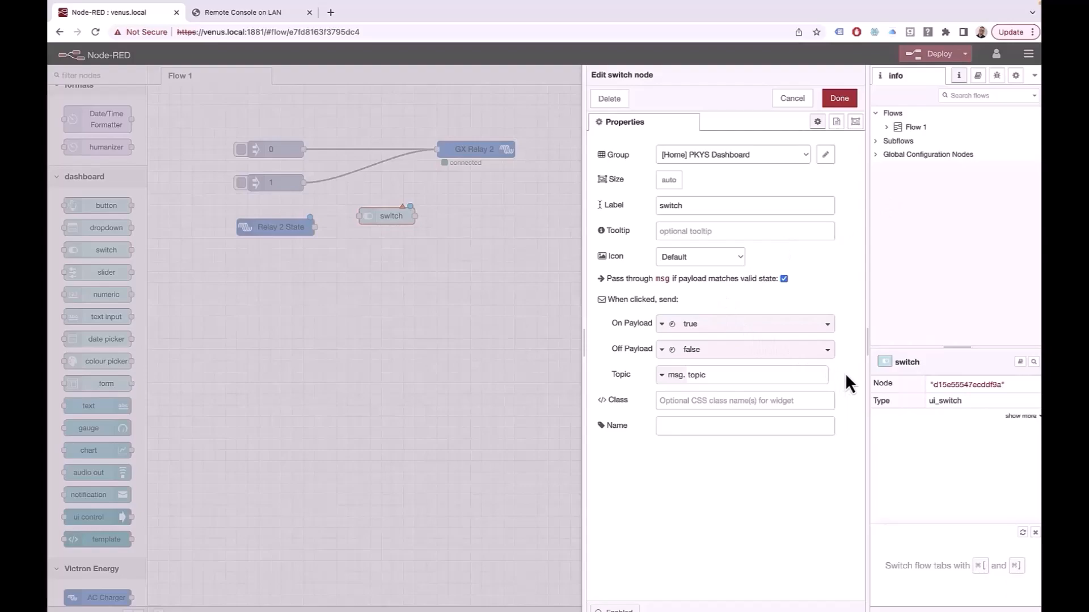
Step: Set the switch node's On Payload to the number 1 and its Off Payload to the number 0
{"action": "left_click", "coordinate": [668, 326]}
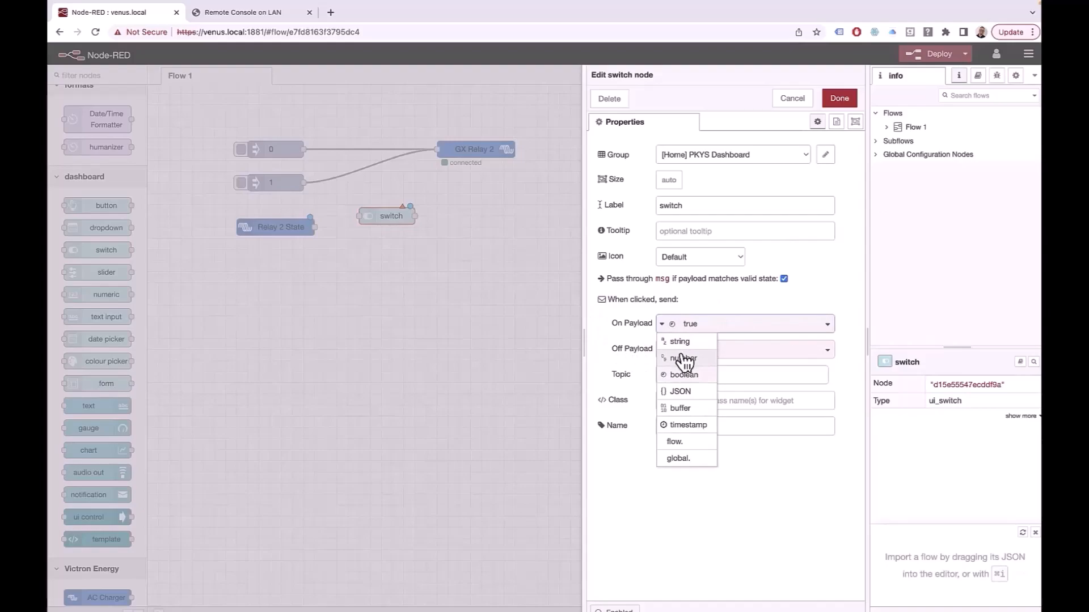
{"action": "left_click", "coordinate": [684, 359]}
{"action": "left_click", "coordinate": [672, 354]}
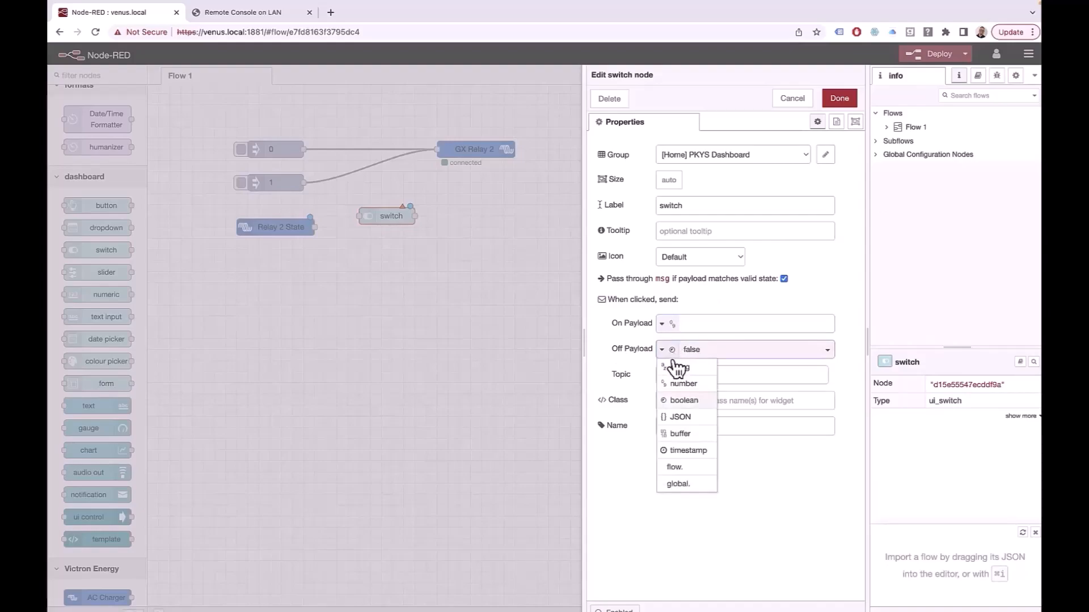
{"action": "left_click", "coordinate": [683, 383]}
{"action": "left_click", "coordinate": [696, 326]}
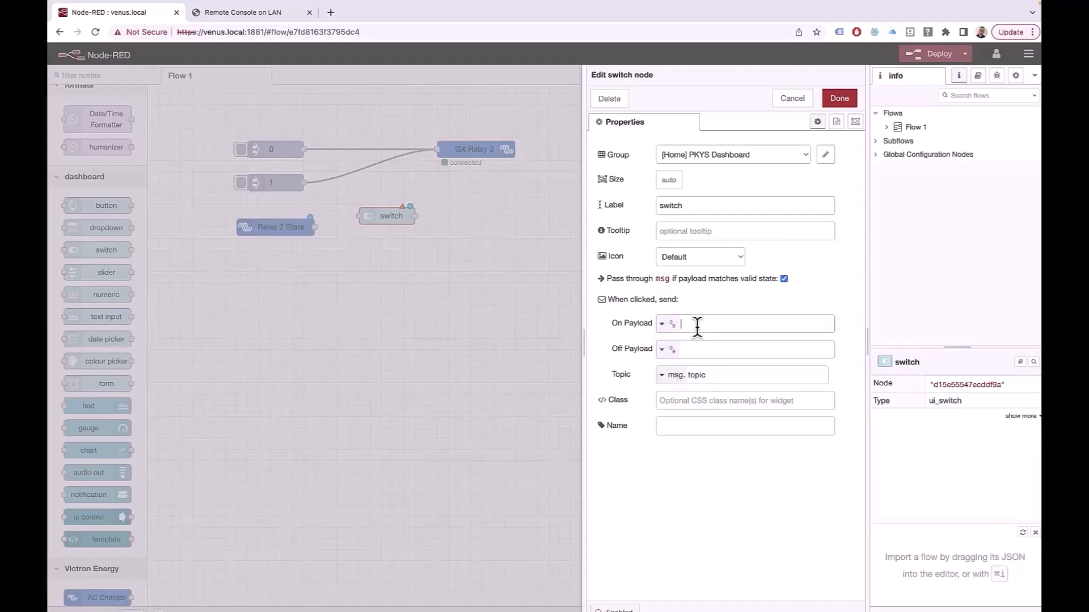
{"action": "type", "text": "1"}
{"action": "left_click", "coordinate": [704, 347]}
{"action": "type", "text": "0"}
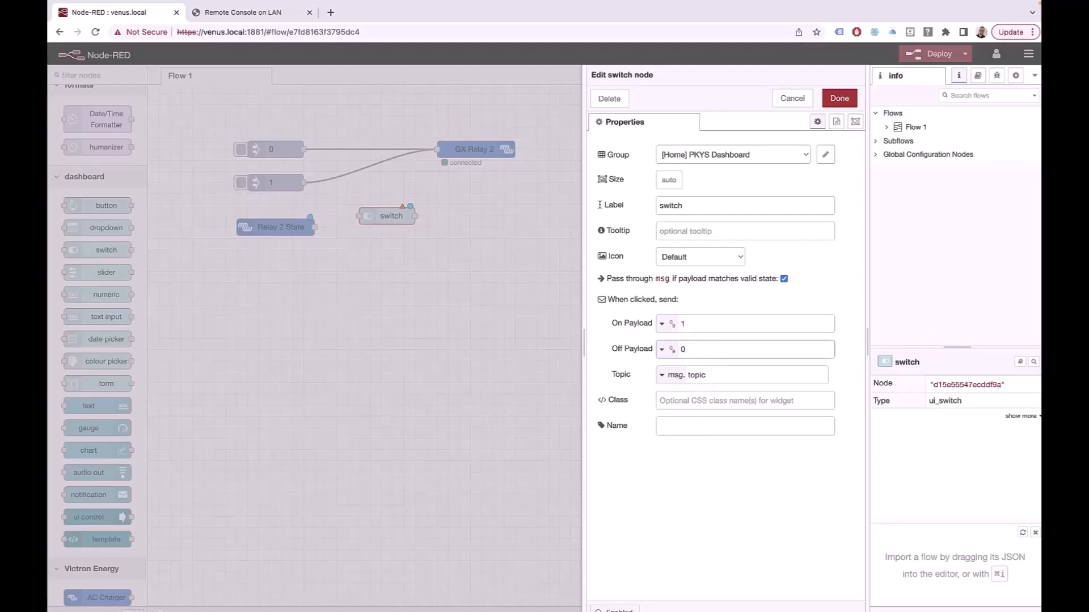
Step: Label the dashboard switch node "Relay 2" and save its properties
{"action": "double_click", "coordinate": [741, 212]}
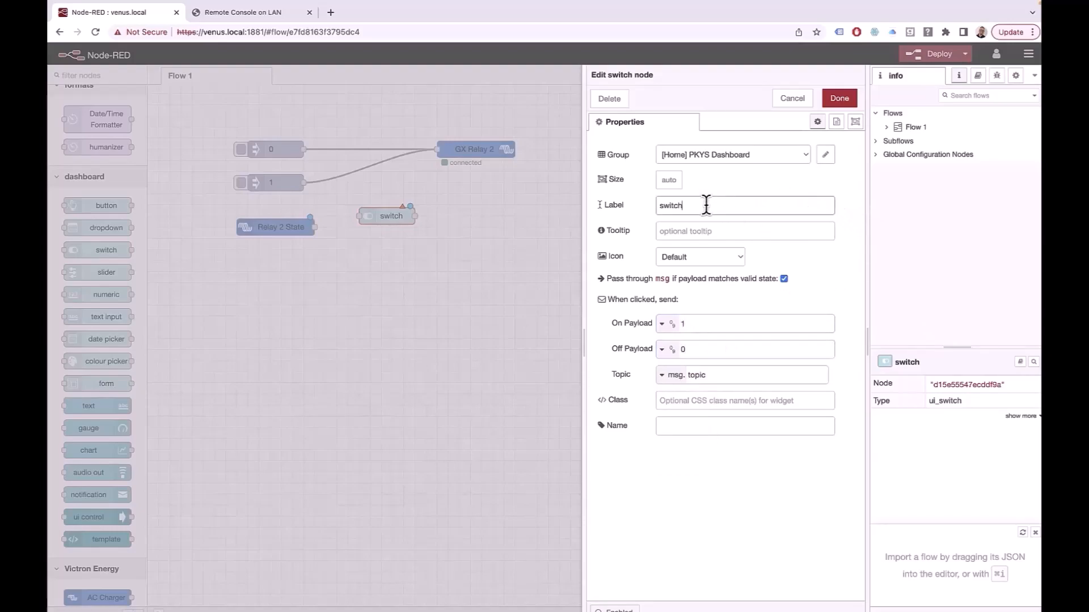
{"action": "type", "text": "Relay 2"}
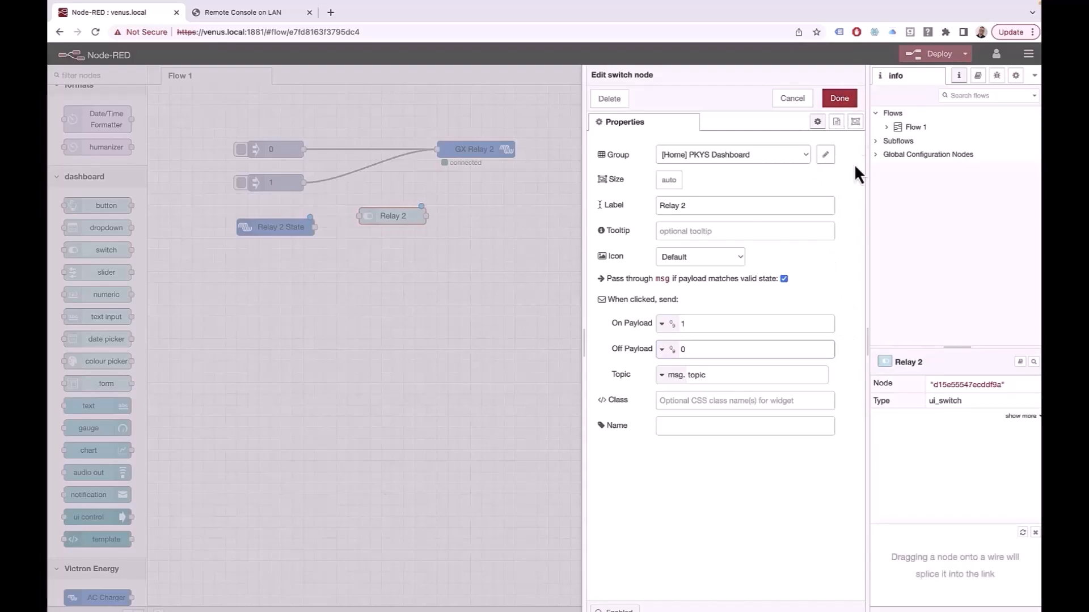
{"action": "left_click", "coordinate": [839, 99]}
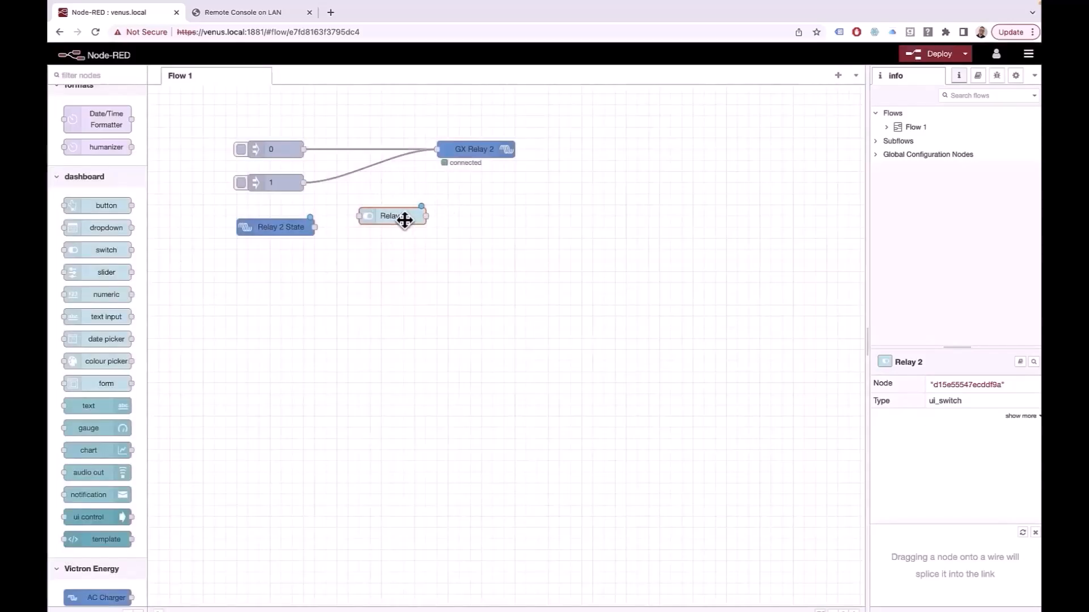
Step: Line up the Relay 2 switch with Relay 2 State, wire it between Relay 2 State and GX Relay 2, and deploy
{"action": "left_click_drag", "start_coordinate": [403, 219], "coordinate": [385, 230]}
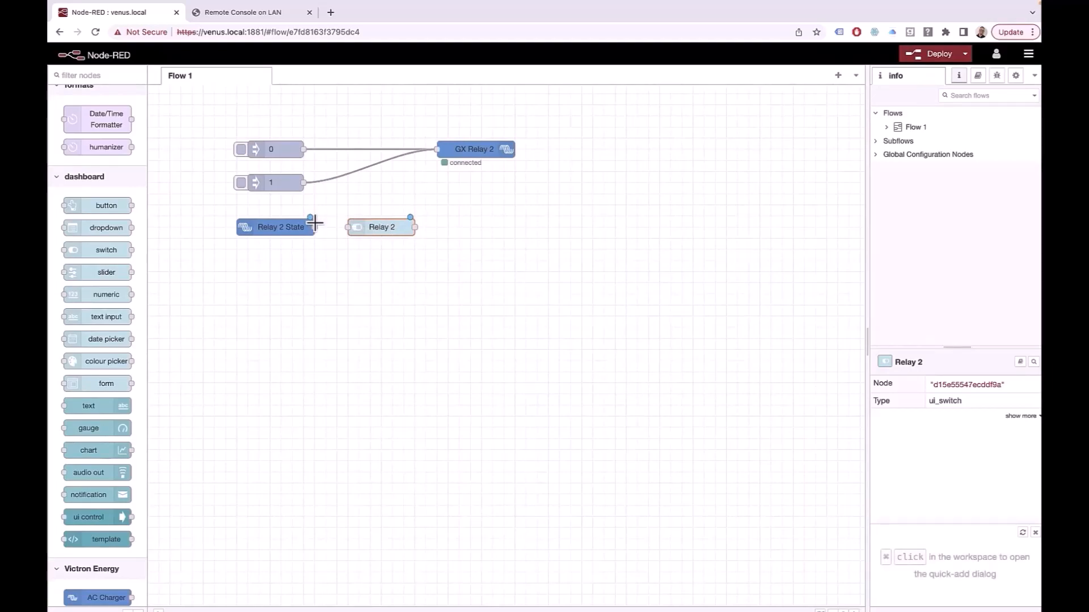
{"action": "left_click_drag", "start_coordinate": [314, 227], "coordinate": [346, 227]}
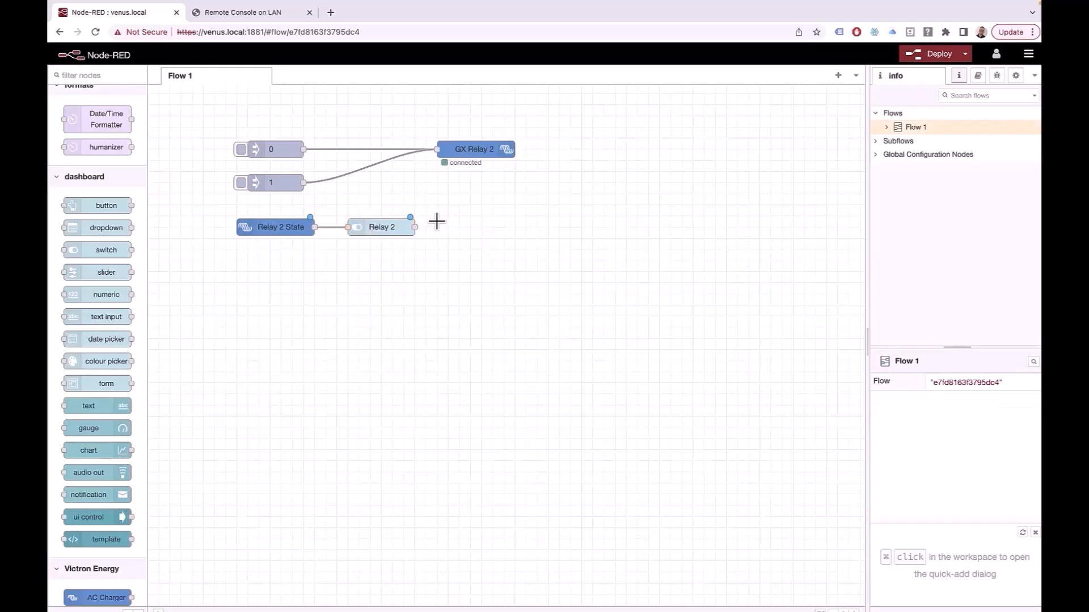
{"action": "left_click_drag", "start_coordinate": [414, 227], "coordinate": [438, 149]}
{"action": "left_click", "coordinate": [938, 53]}
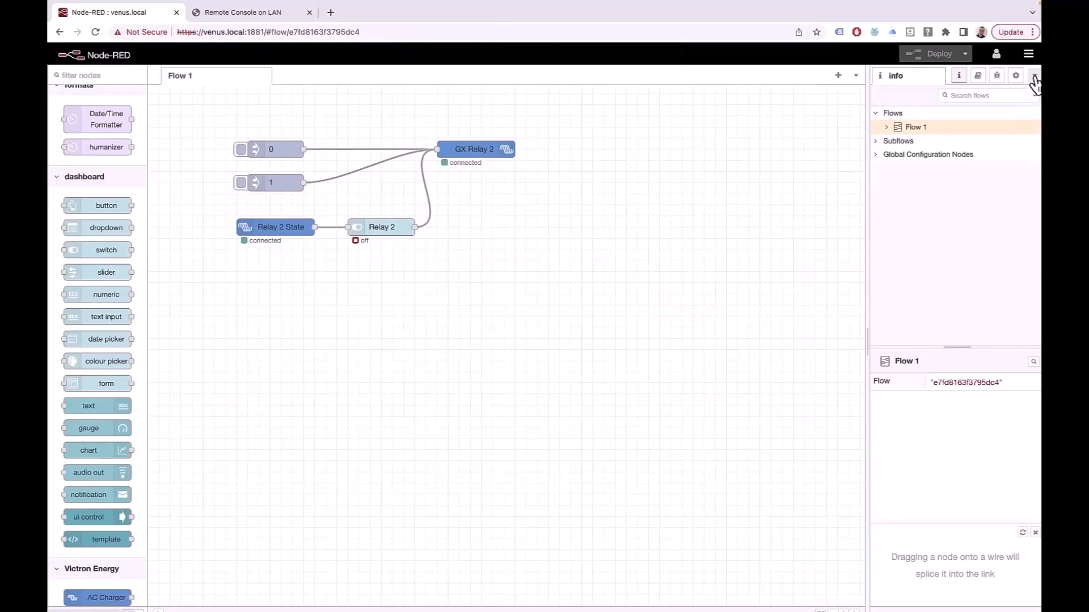
Step: Open the Node-RED Dashboard page and test the Relay 2 switch by toggling it on and off twice
{"action": "left_click", "coordinate": [1034, 76]}
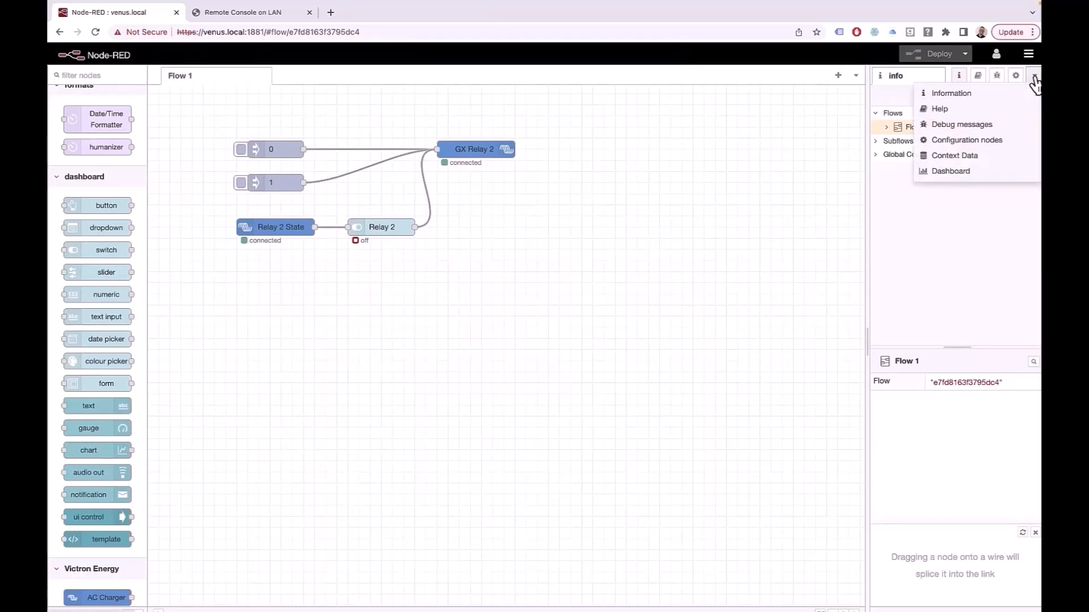
{"action": "left_click", "coordinate": [973, 181]}
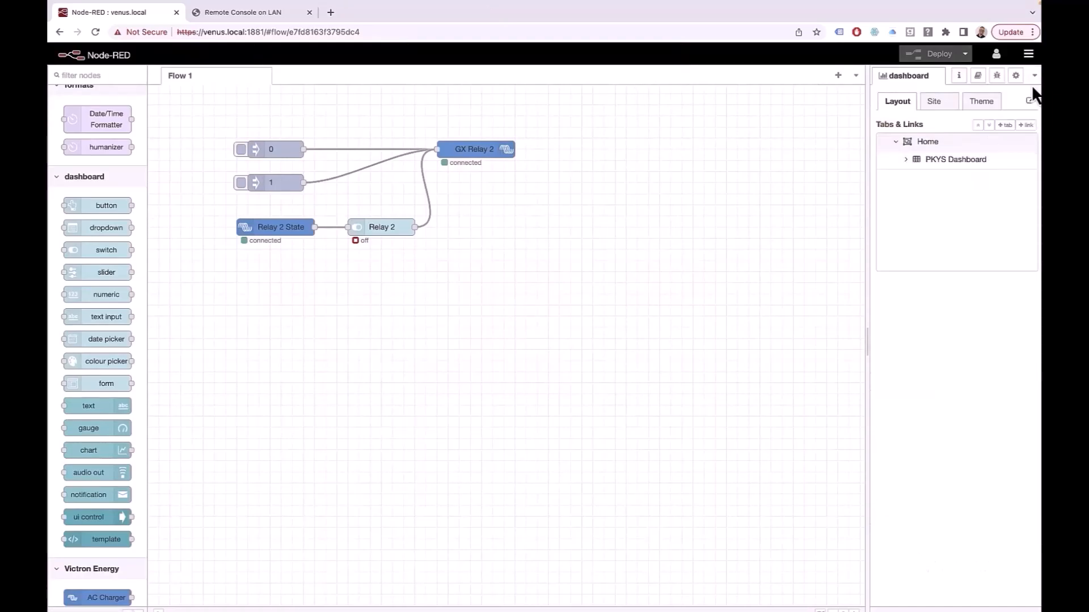
{"action": "left_click", "coordinate": [1029, 103]}
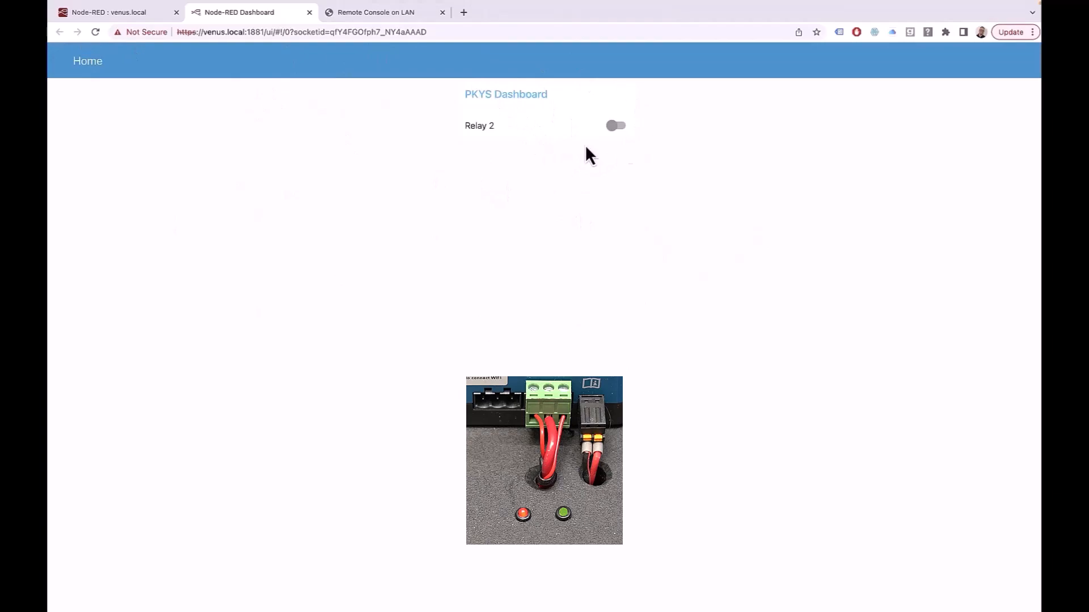
{"action": "left_click", "coordinate": [622, 127]}
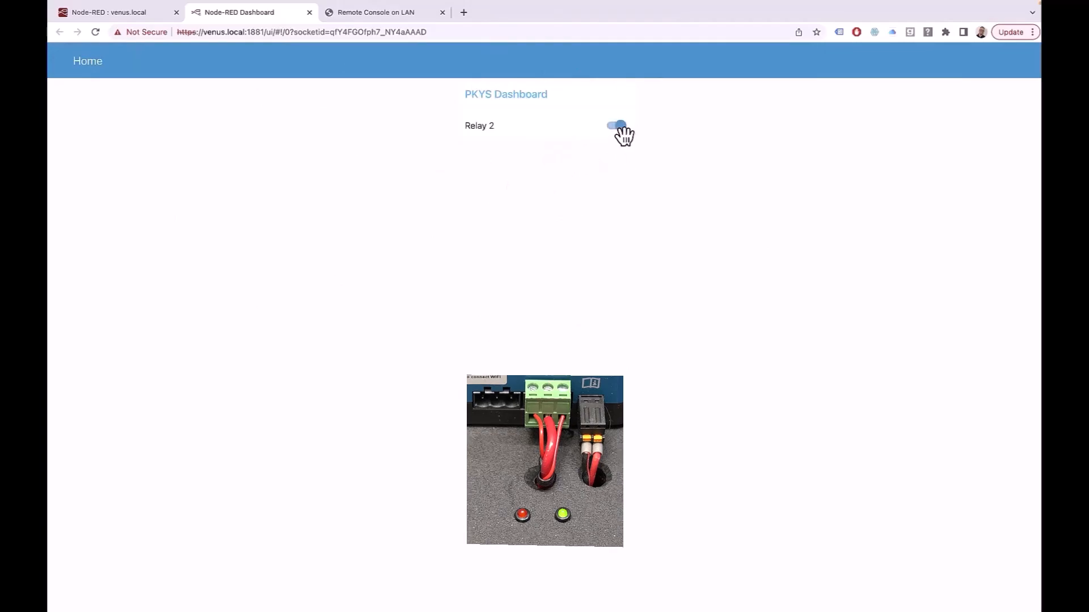
{"action": "left_click", "coordinate": [622, 128]}
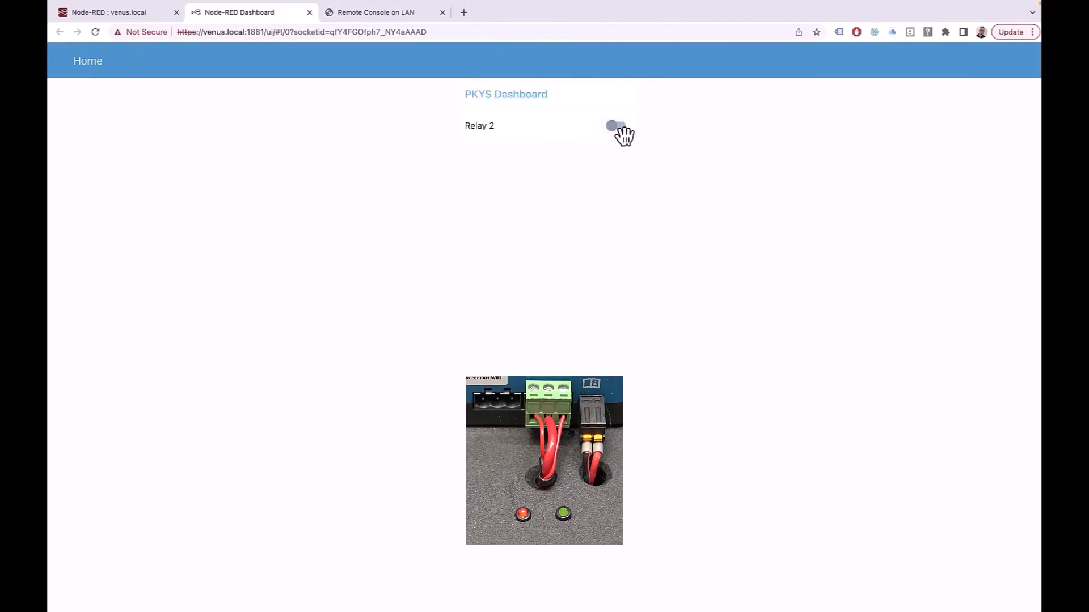
{"action": "left_click", "coordinate": [622, 127]}
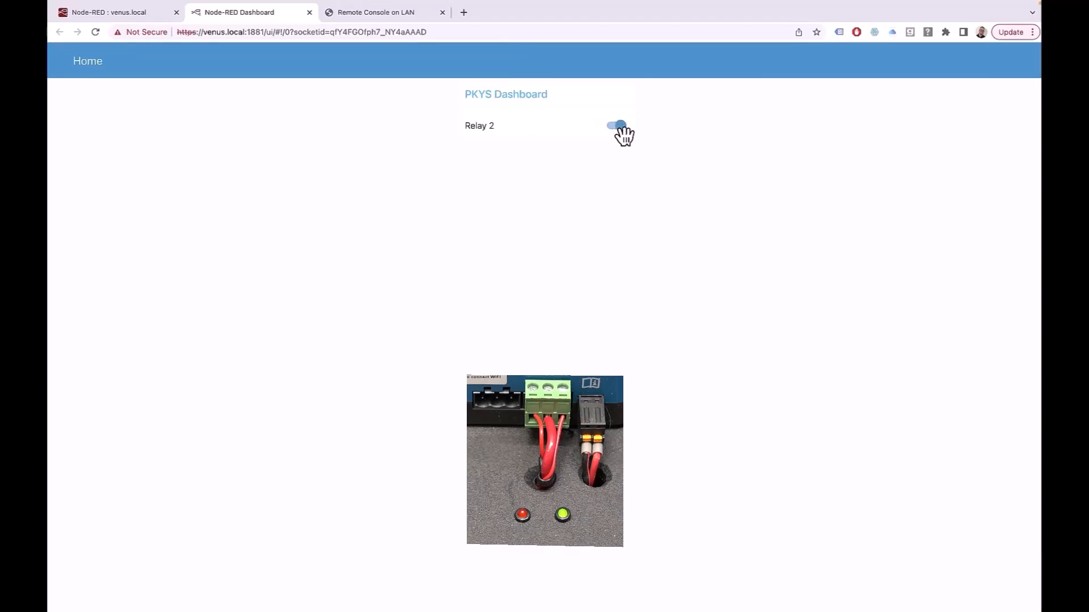
{"action": "left_click", "coordinate": [622, 128]}
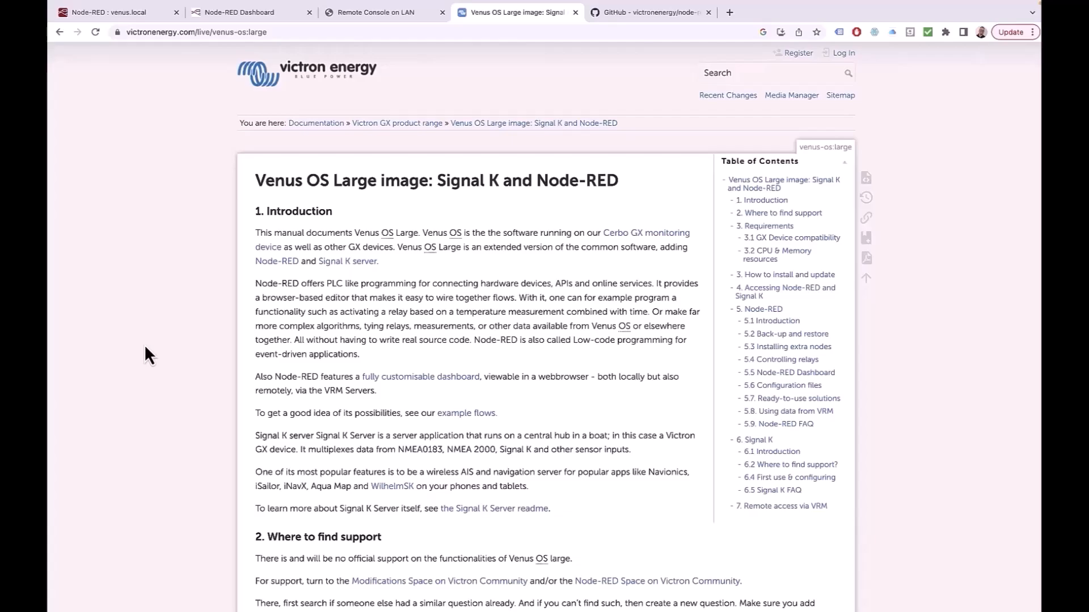
Step: Read through the Venus OS Large manual from the introduction to section 5 on Node-RED and its available Victron nodes
{"action": "scroll", "coordinate": [144, 344], "scroll_direction": "down", "scroll_amount": 8}
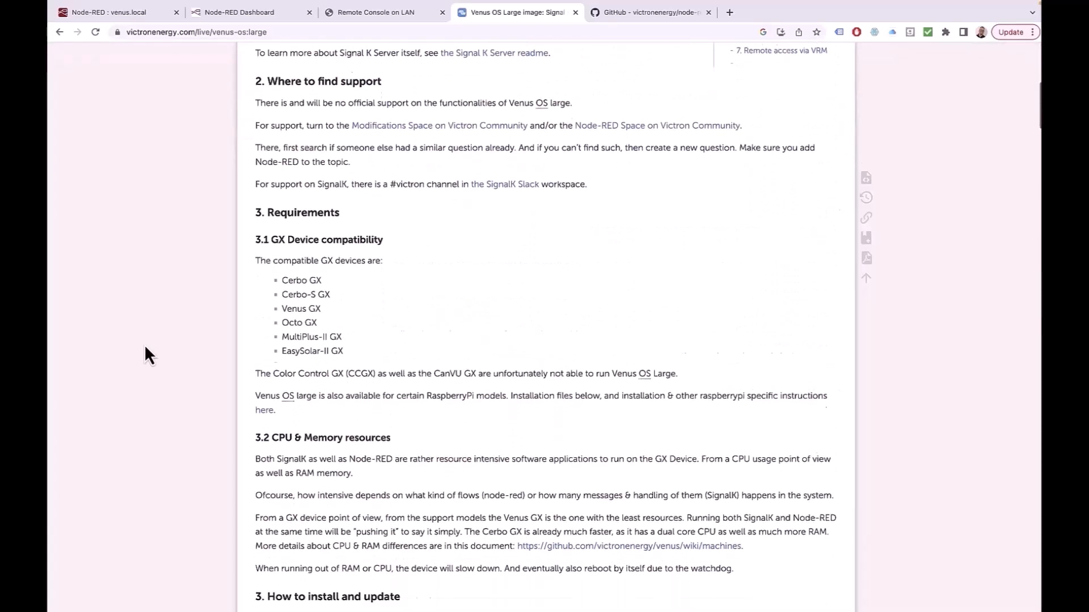
{"action": "scroll", "coordinate": [145, 347], "scroll_direction": "down", "scroll_amount": 15}
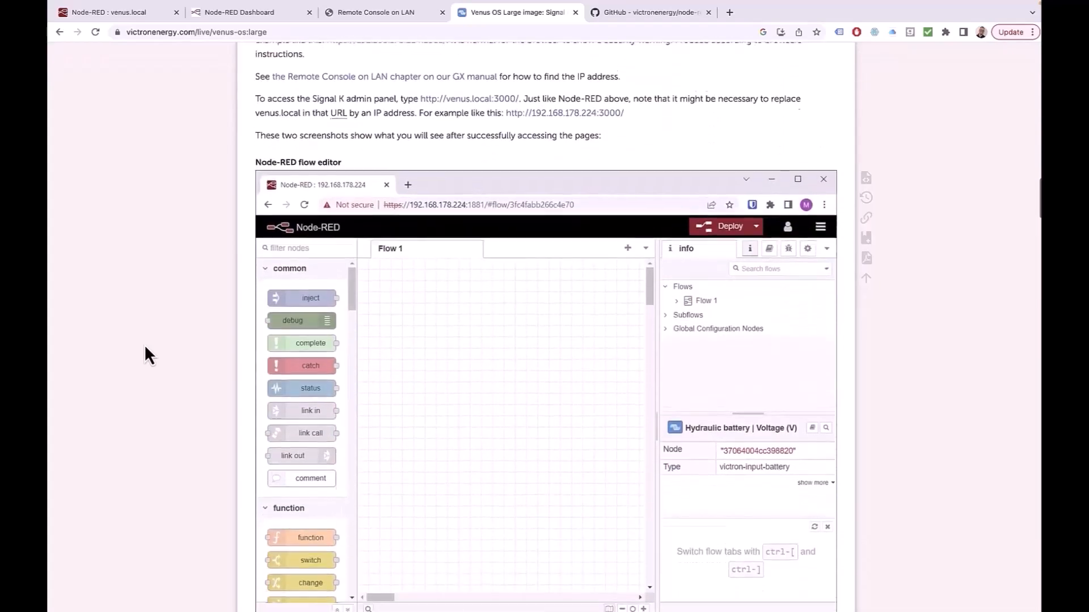
{"action": "scroll", "coordinate": [145, 347], "scroll_direction": "down", "scroll_amount": 18}
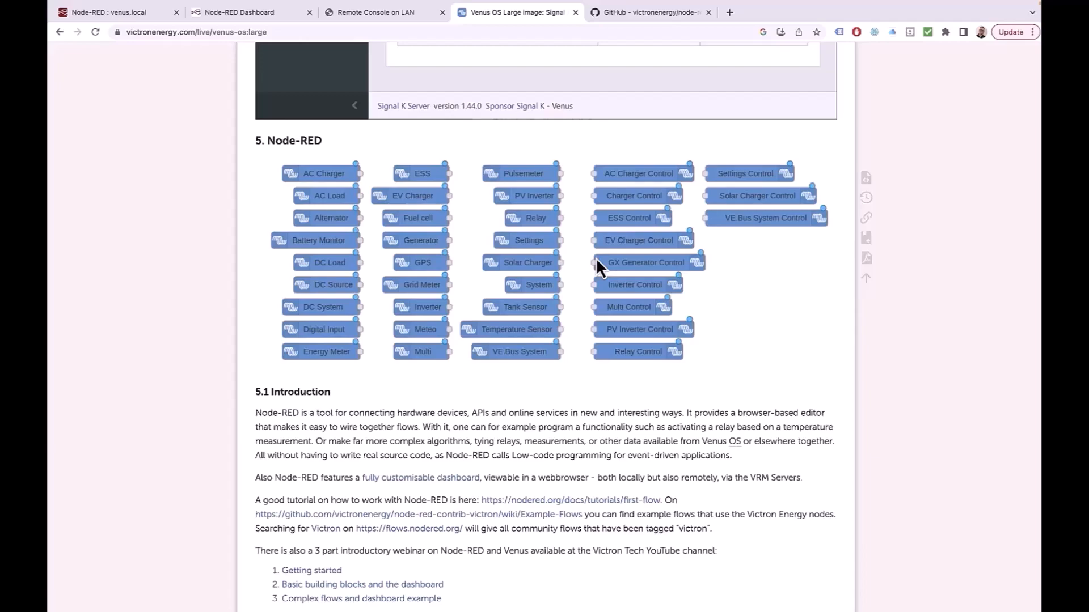
Step: Review the README and node palette overview in the node-red-contrib-victron GitHub repository, and open the repository's wiki
{"action": "left_click", "coordinate": [679, 13]}
{"action": "scroll", "coordinate": [98, 278], "scroll_direction": "down", "scroll_amount": 1}
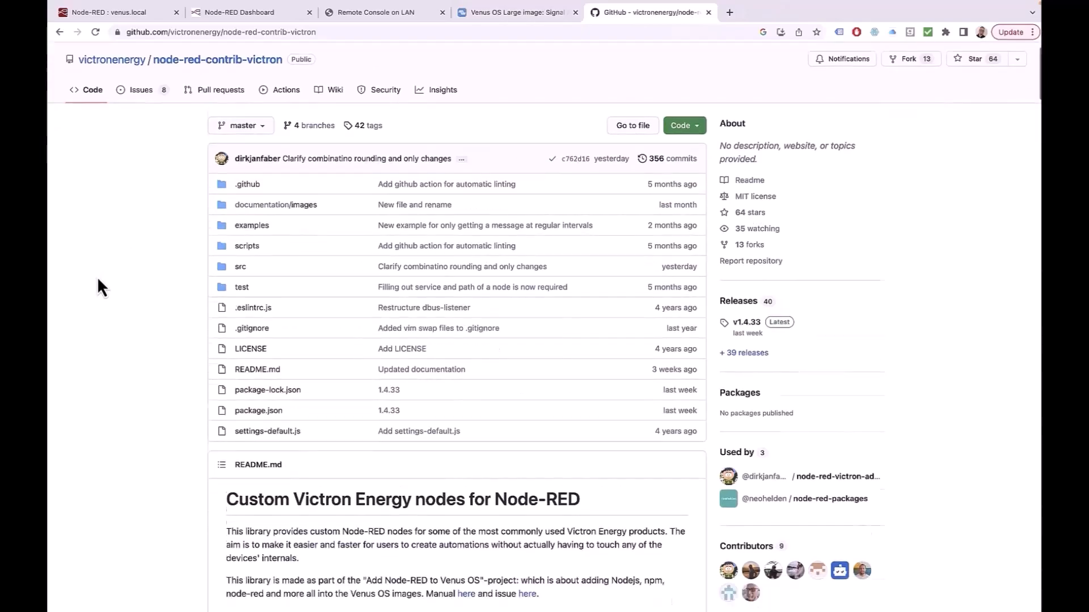
{"action": "scroll", "coordinate": [98, 279], "scroll_direction": "down", "scroll_amount": 5}
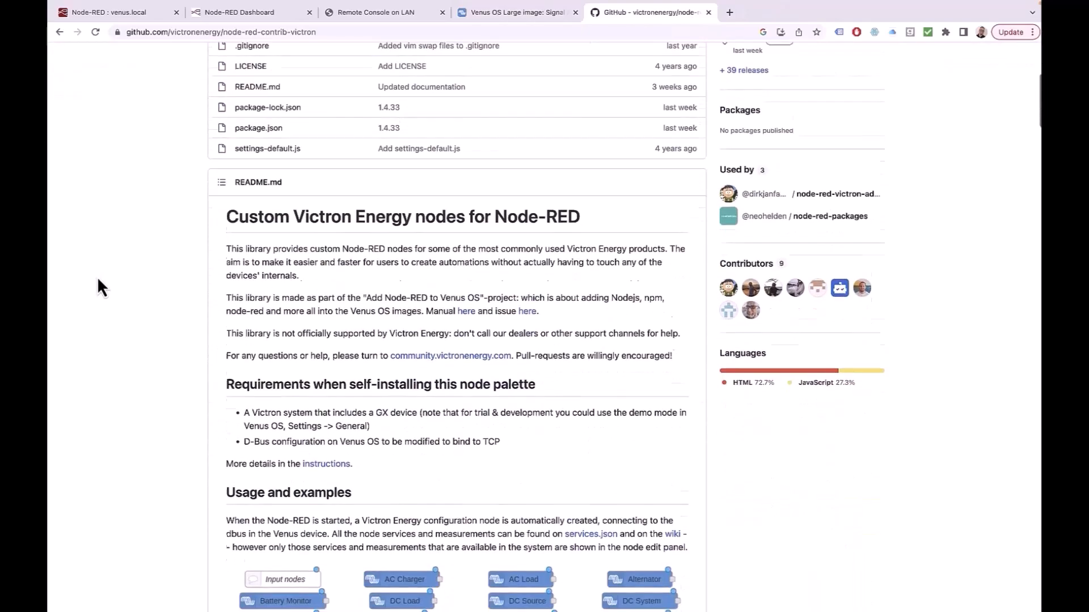
{"action": "scroll", "coordinate": [97, 278], "scroll_direction": "down", "scroll_amount": 10}
{"action": "scroll", "coordinate": [97, 295], "scroll_direction": "up", "scroll_amount": 5}
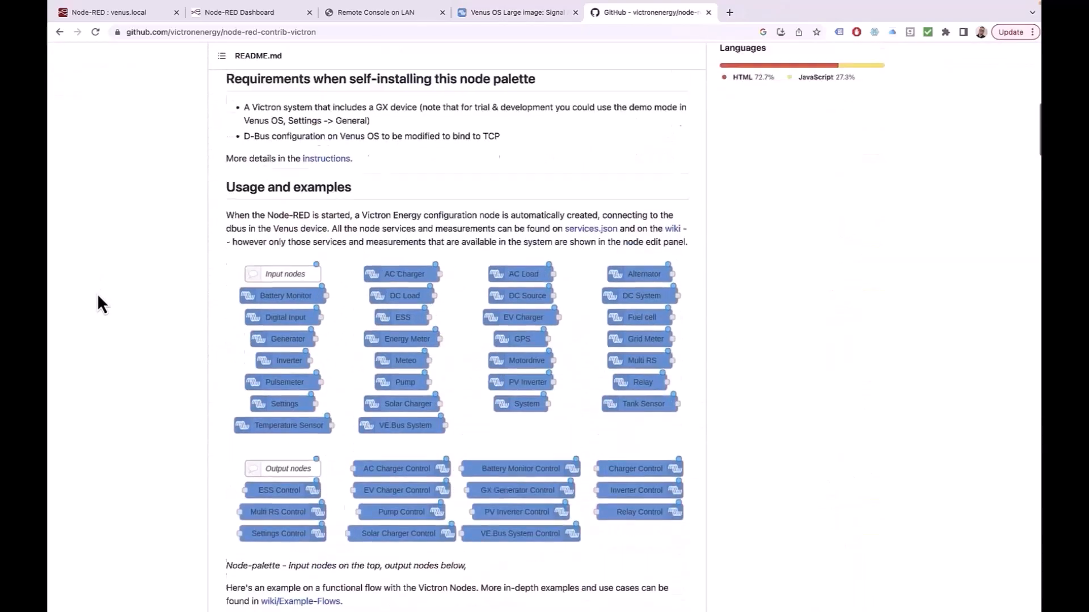
{"action": "scroll", "coordinate": [97, 296], "scroll_direction": "up", "scroll_amount": 3}
{"action": "scroll", "coordinate": [98, 296], "scroll_direction": "down", "scroll_amount": 1}
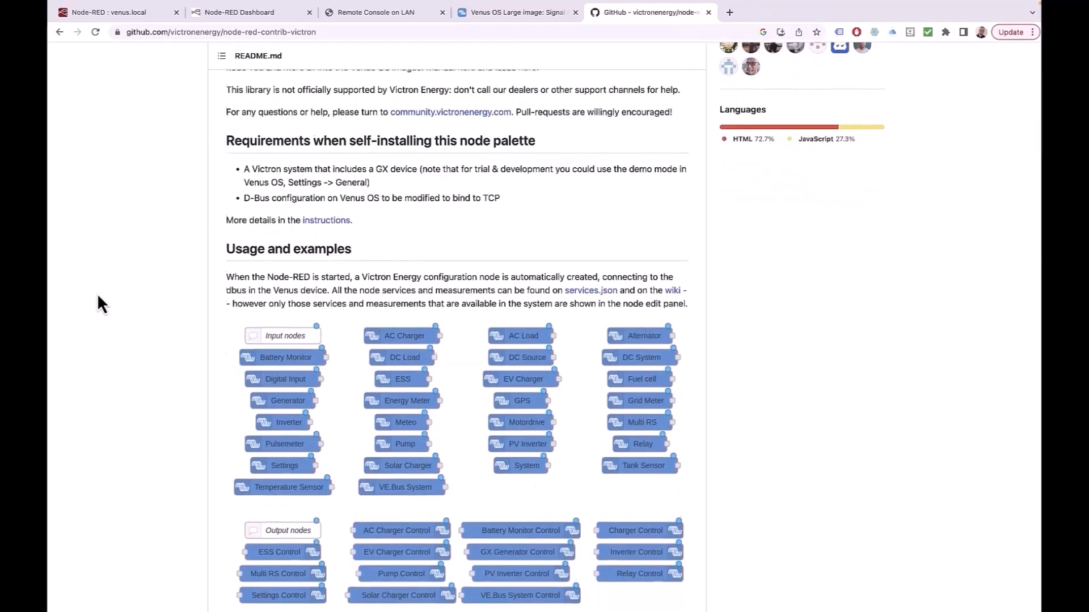
{"action": "scroll", "coordinate": [96, 304], "scroll_direction": "down", "scroll_amount": 2}
{"action": "scroll", "coordinate": [97, 303], "scroll_direction": "up", "scroll_amount": 15}
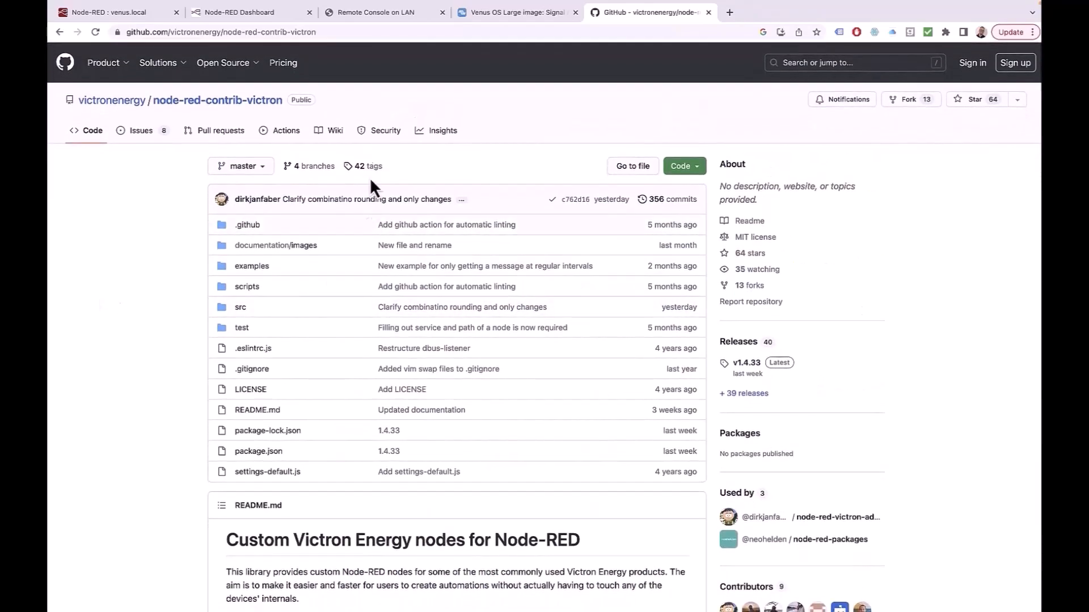
{"action": "left_click", "coordinate": [338, 133]}
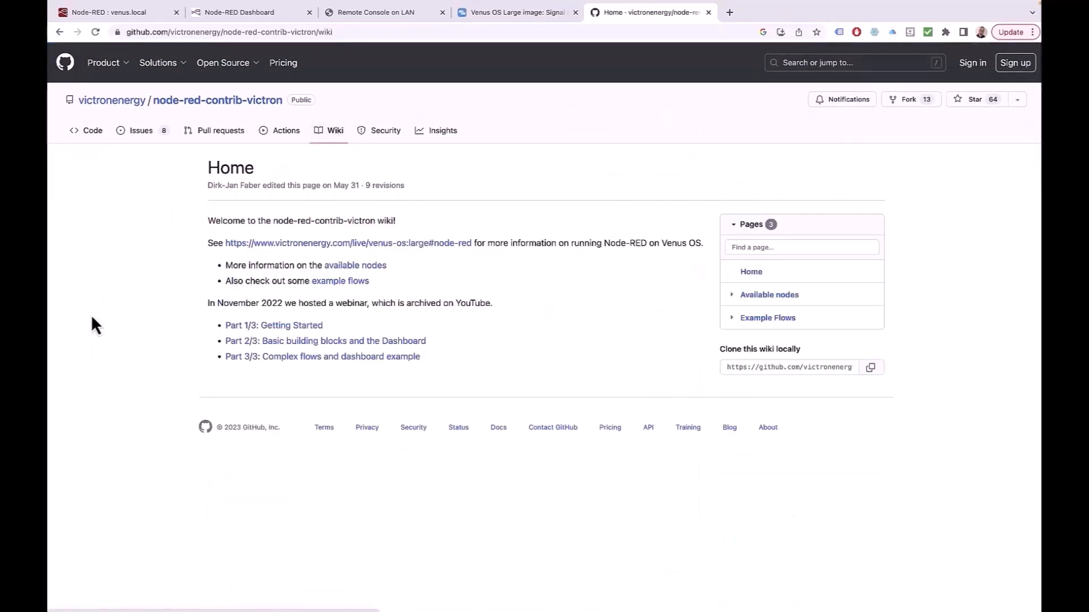